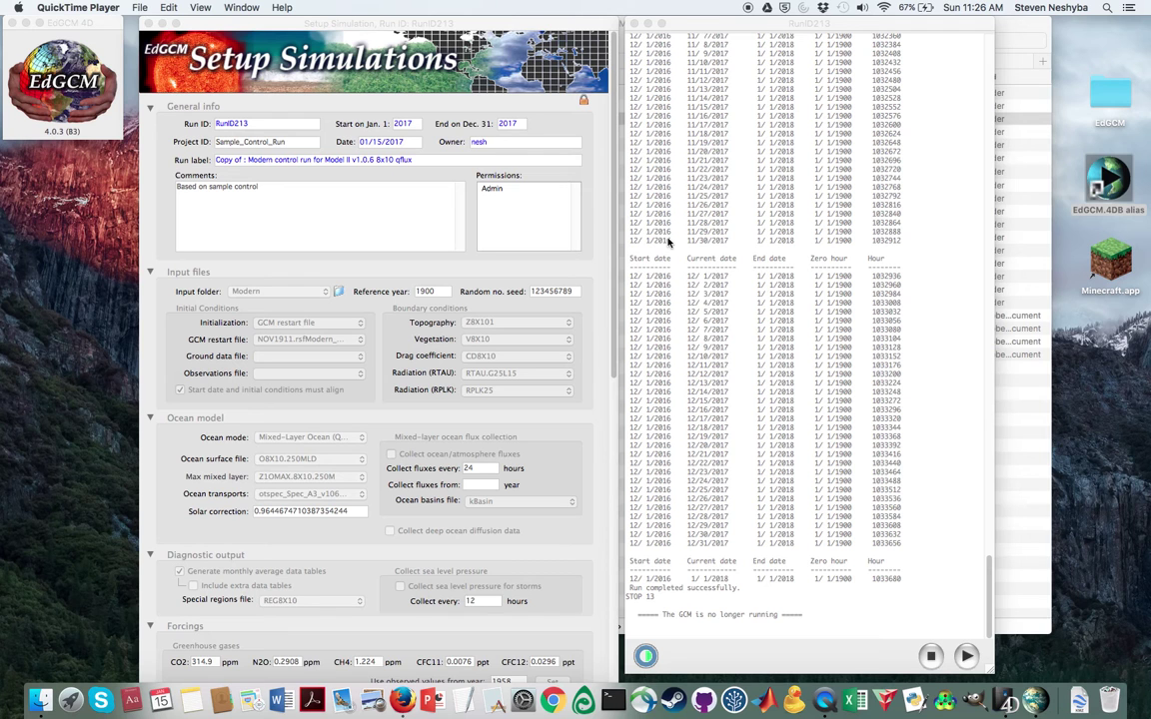
Bring RunID213's completed run log forward, then show the EdGCM 4D toolbar and Run List.
left_click(668, 242)
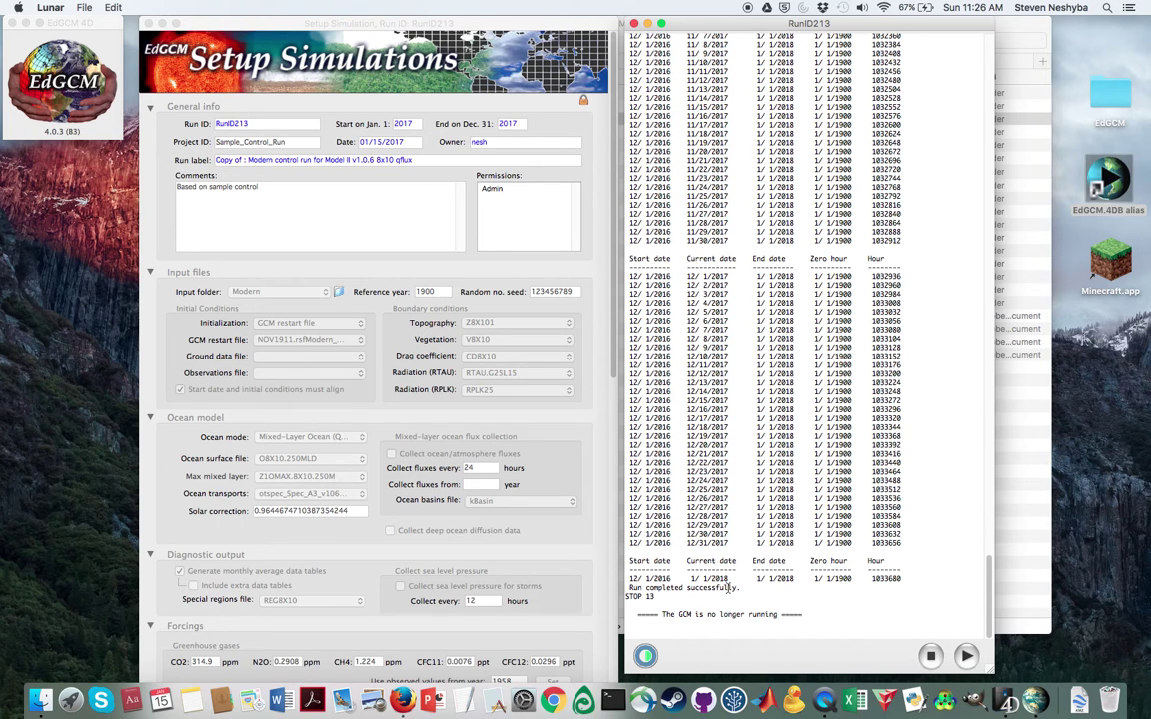
left_click(57, 95)
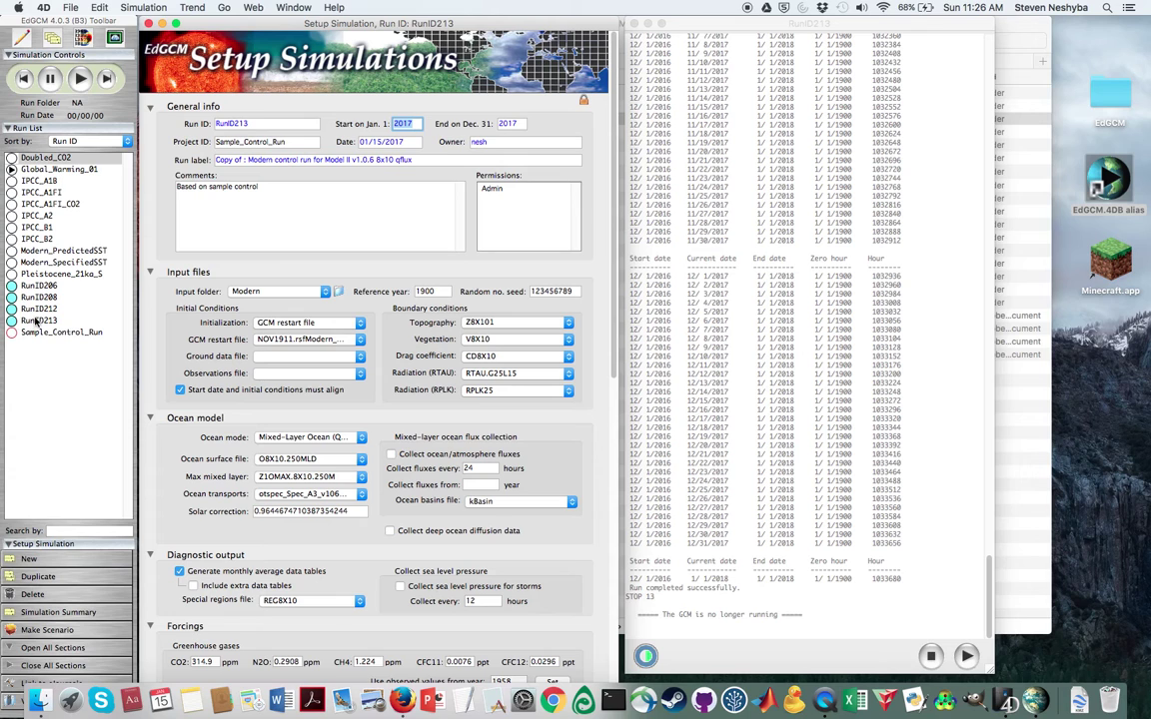
Select RunID213 in the Run List.
left_click(37, 322)
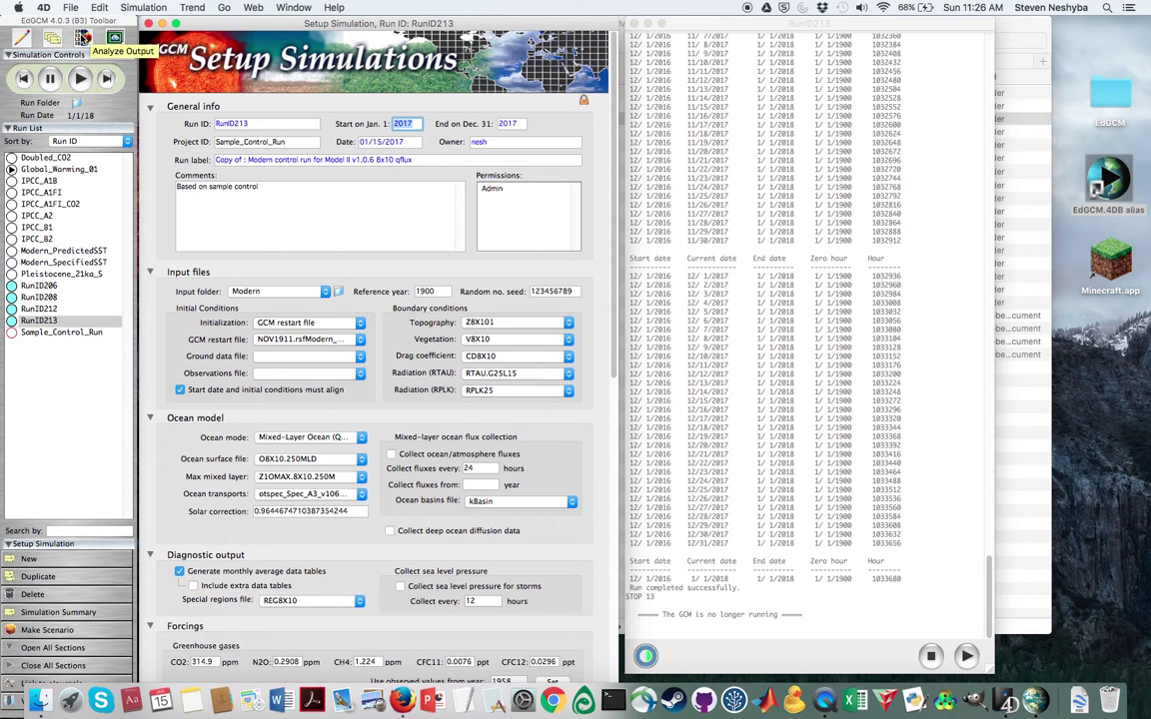
Open Analyze Output for RunID213 and average the year 2017.
left_click(83, 38)
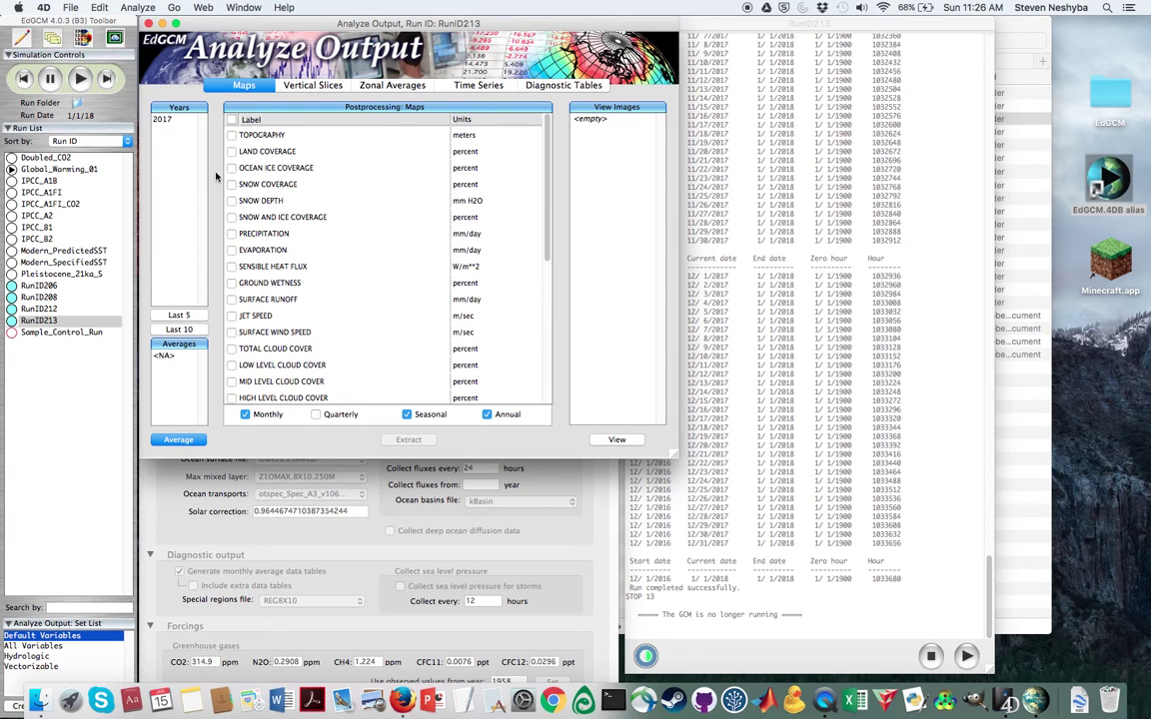
left_click(165, 120)
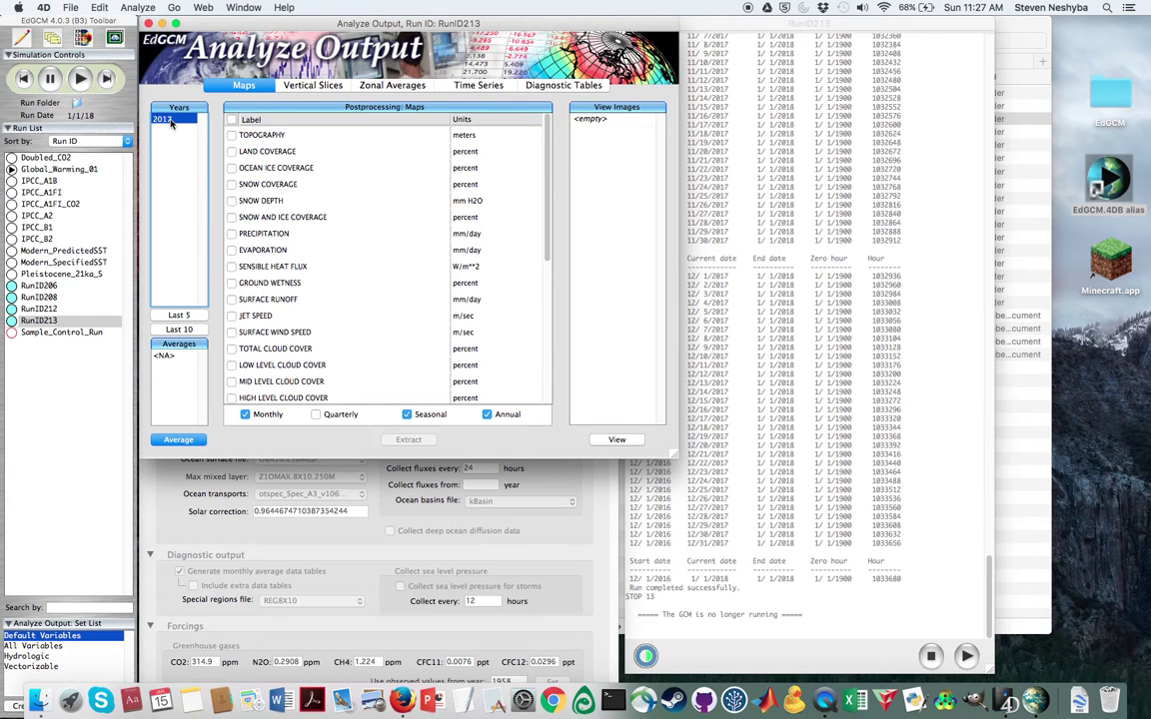
left_click(179, 440)
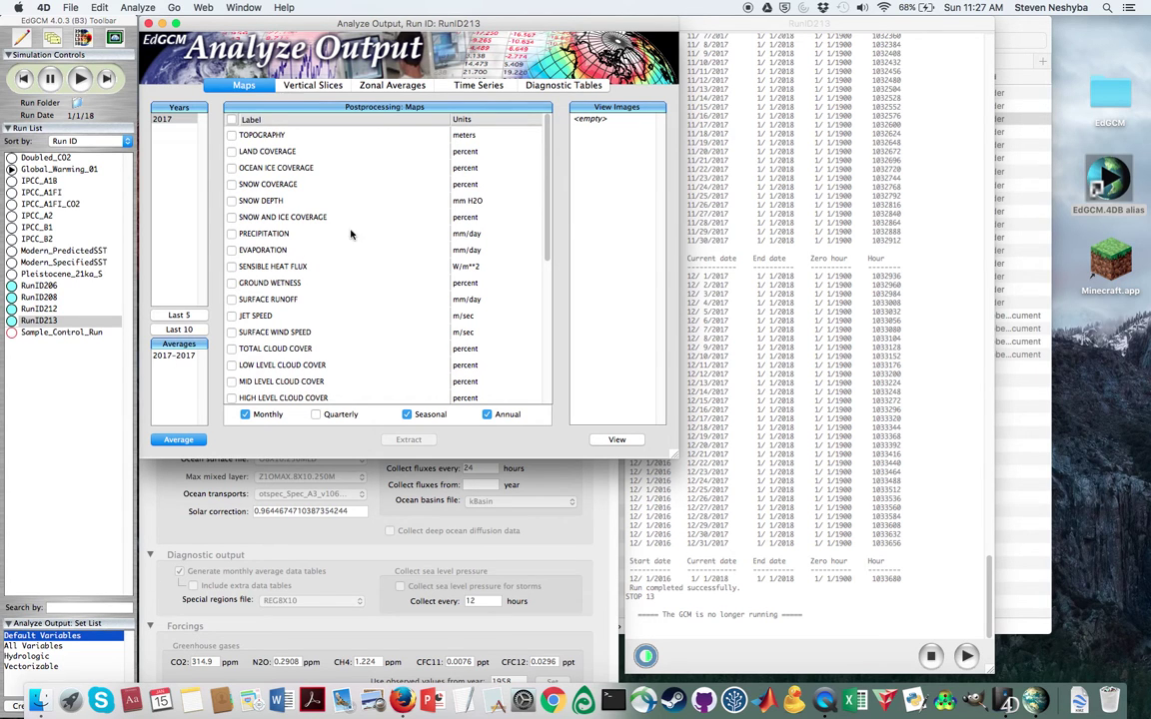
Extract SNOW AND ICE COVERAGE, TOTAL CLOUD COVER and SURFACE AIR TEMPERATURE from the 2017-2017 average.
scroll(350, 197, "down", 4)
scroll(350, 197, "up", 4)
scroll(351, 196, "down", 8)
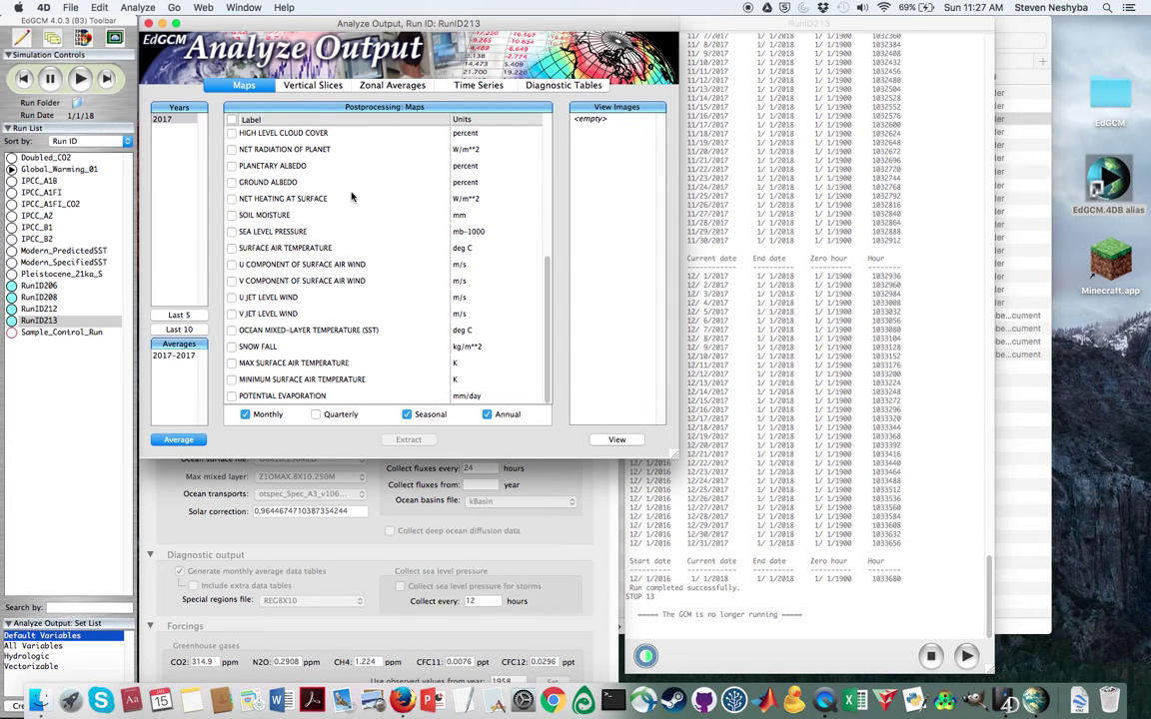
left_click(168, 357)
scroll(355, 267, "up", 8)
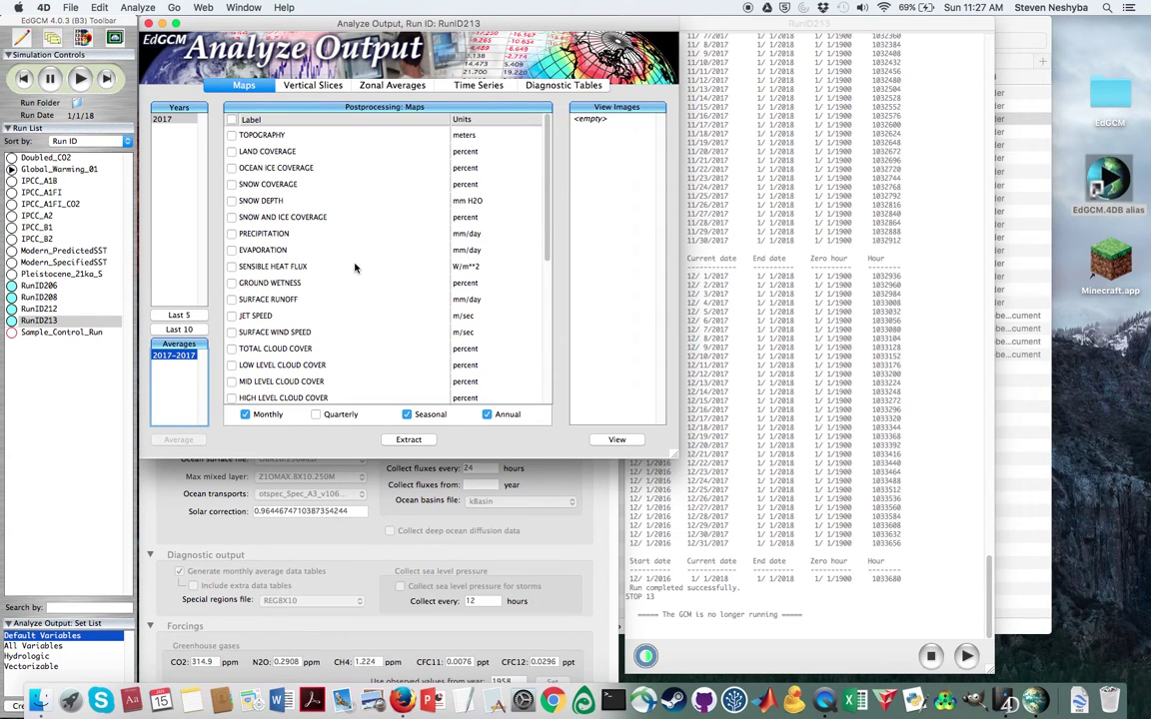
scroll(355, 267, "down", 1)
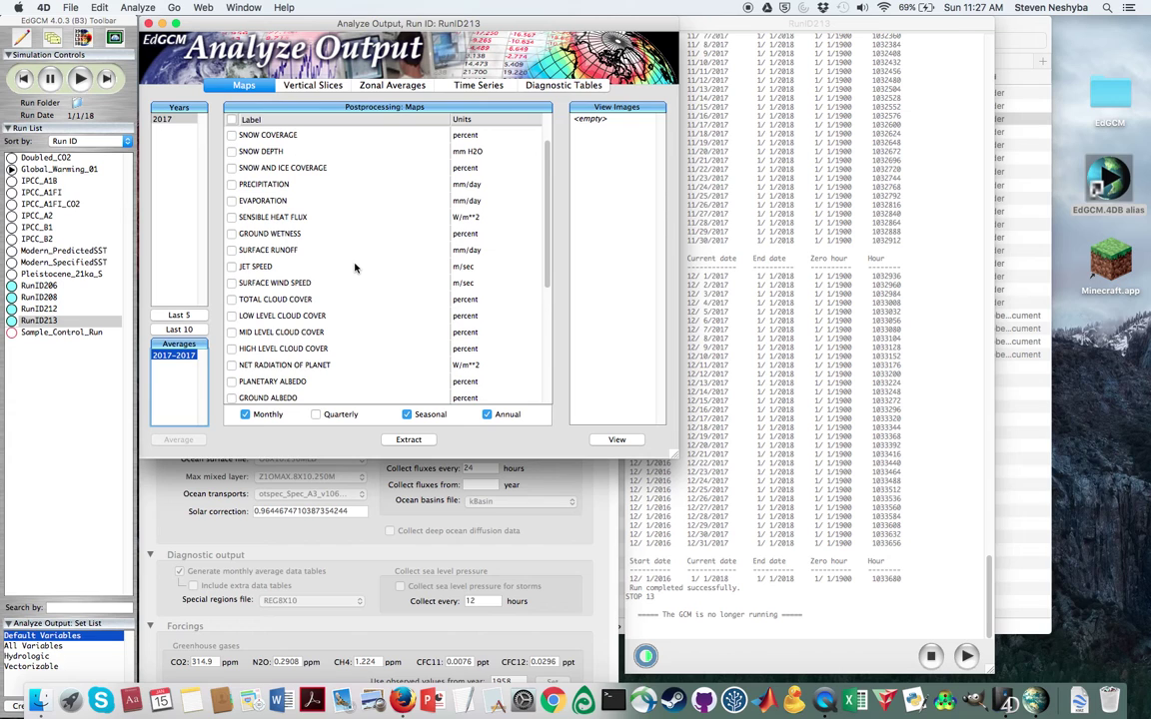
left_click(231, 168)
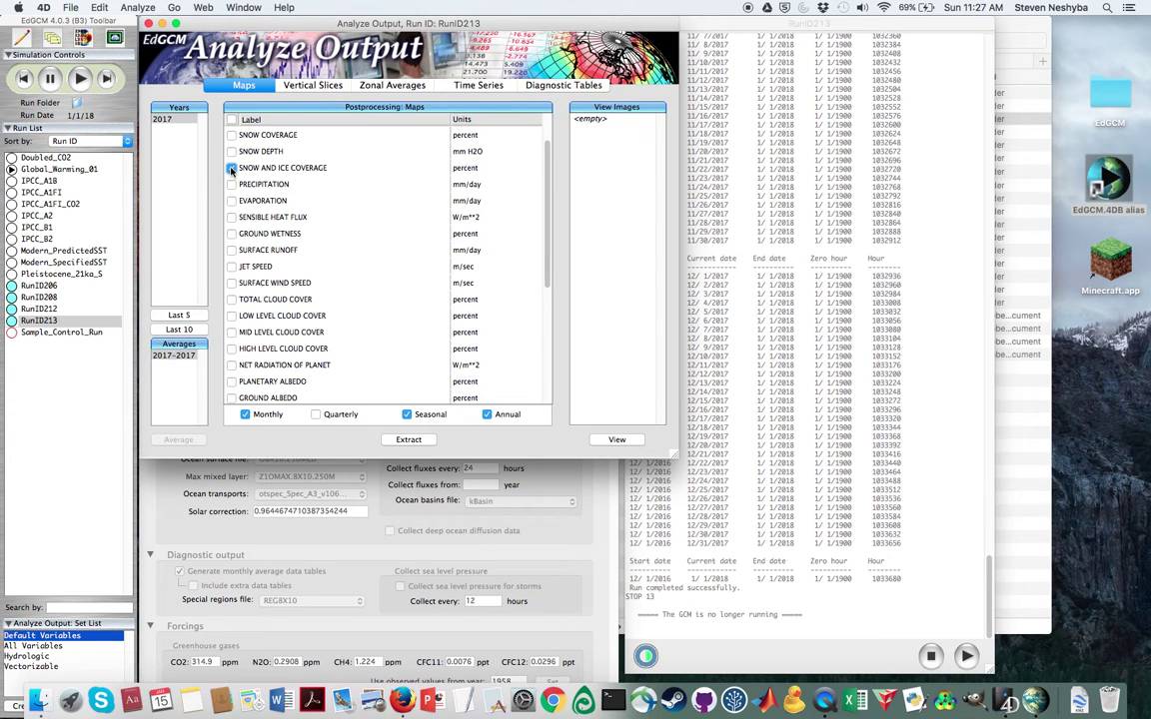
scroll(374, 302, "down", 1)
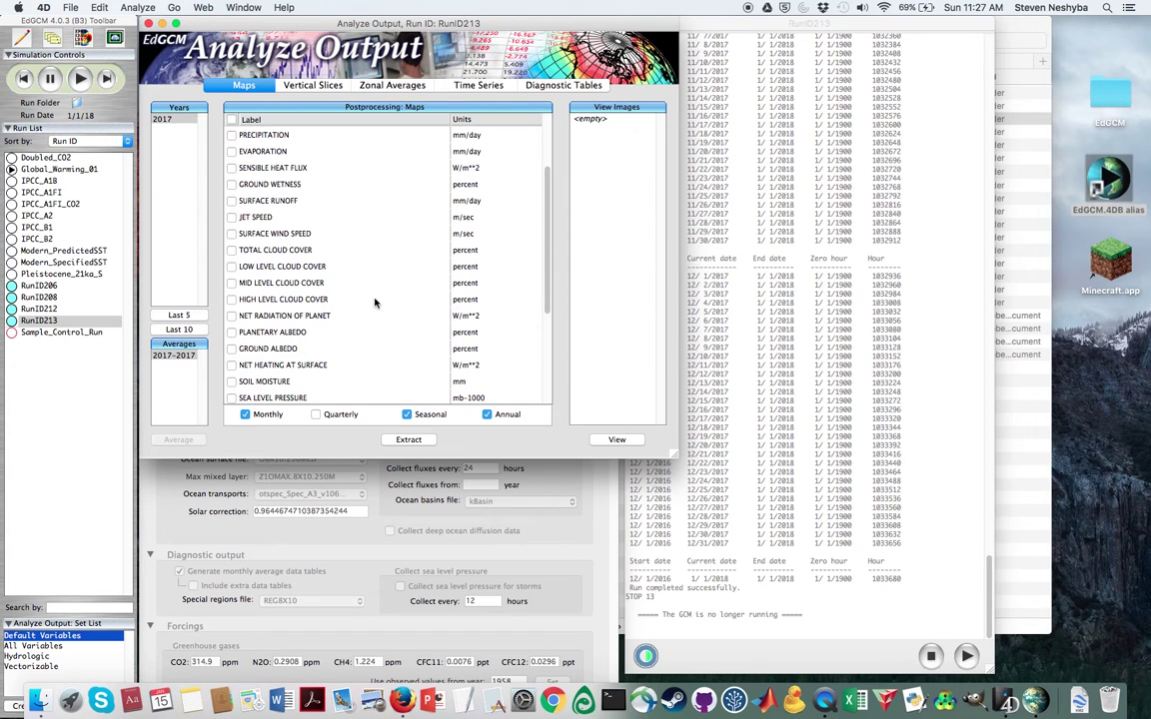
left_click(231, 250)
scroll(413, 258, "down", 2)
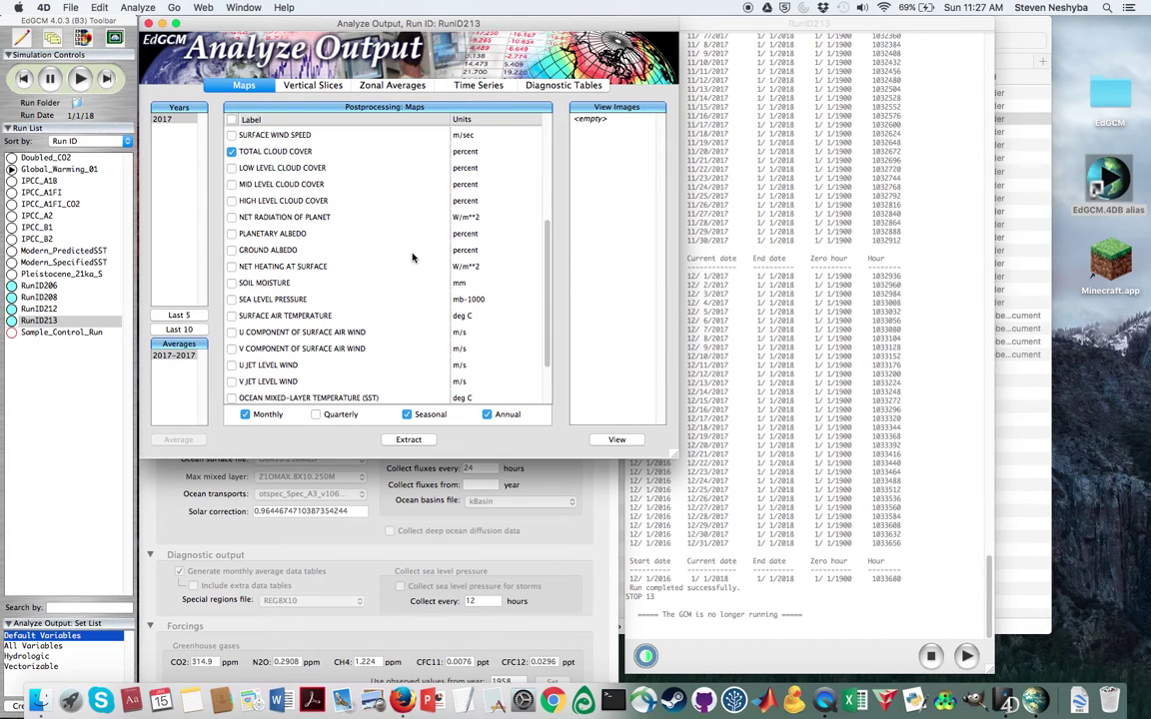
left_click(232, 316)
left_click(407, 440)
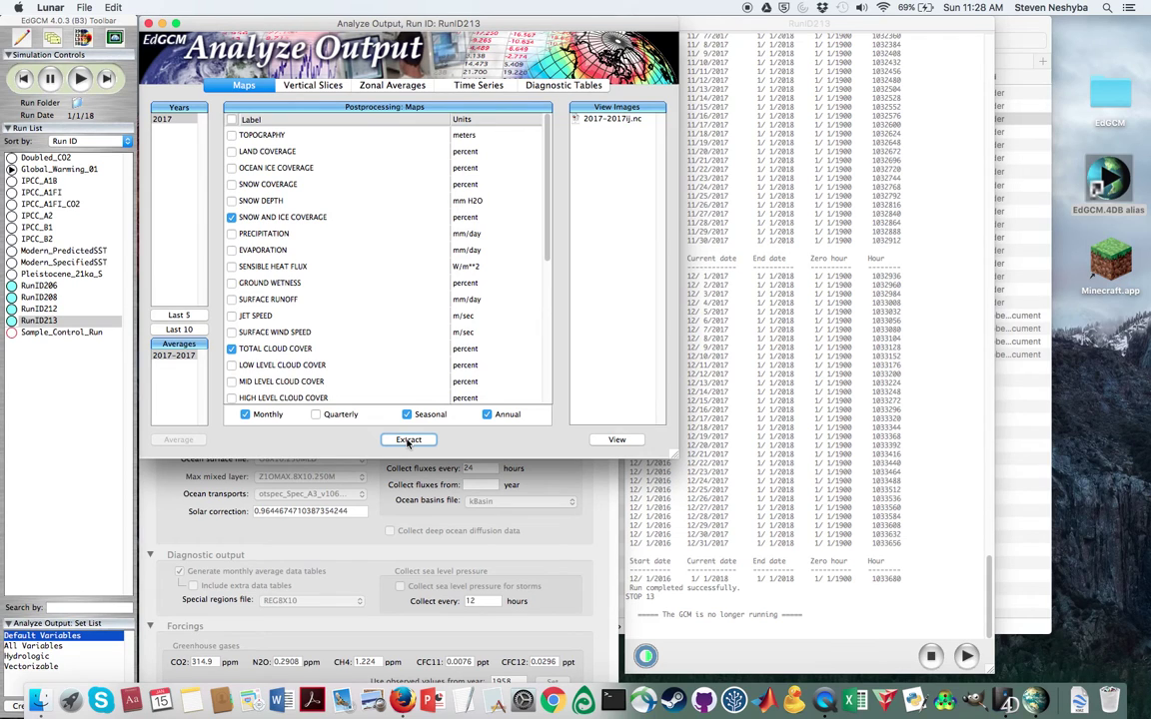
Open the extracted 2017-2017ij.nc file in Panoply and move its datasets window up and left.
left_click(620, 119)
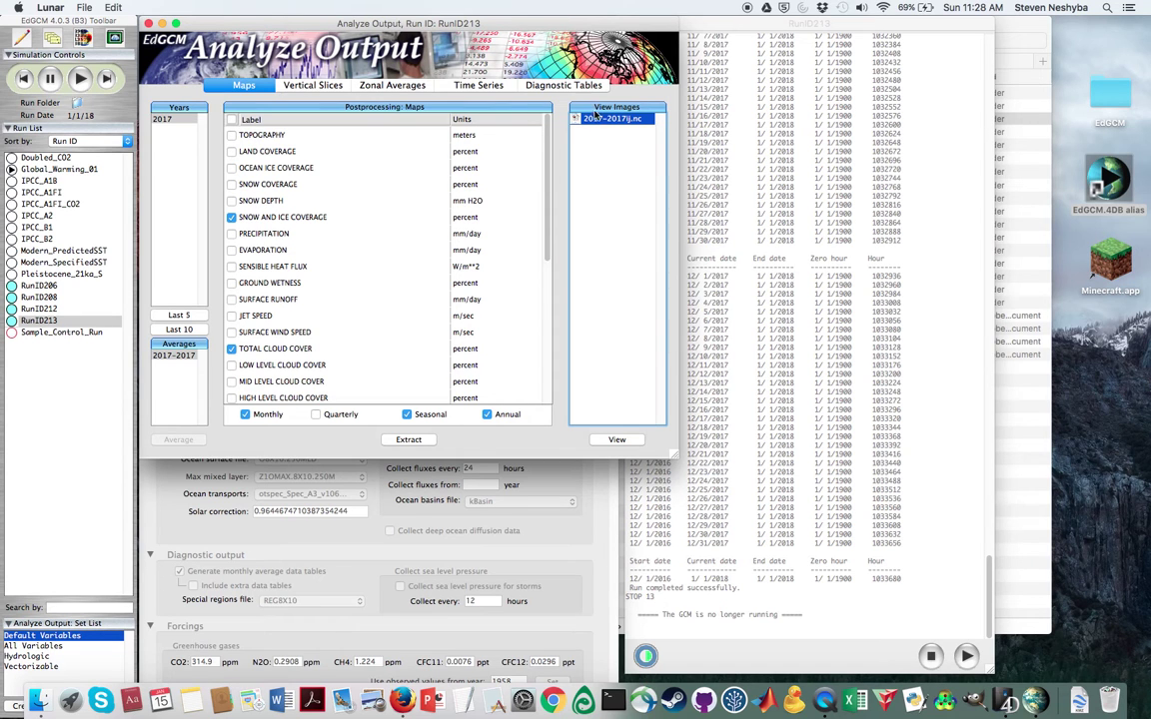
double_click(596, 121)
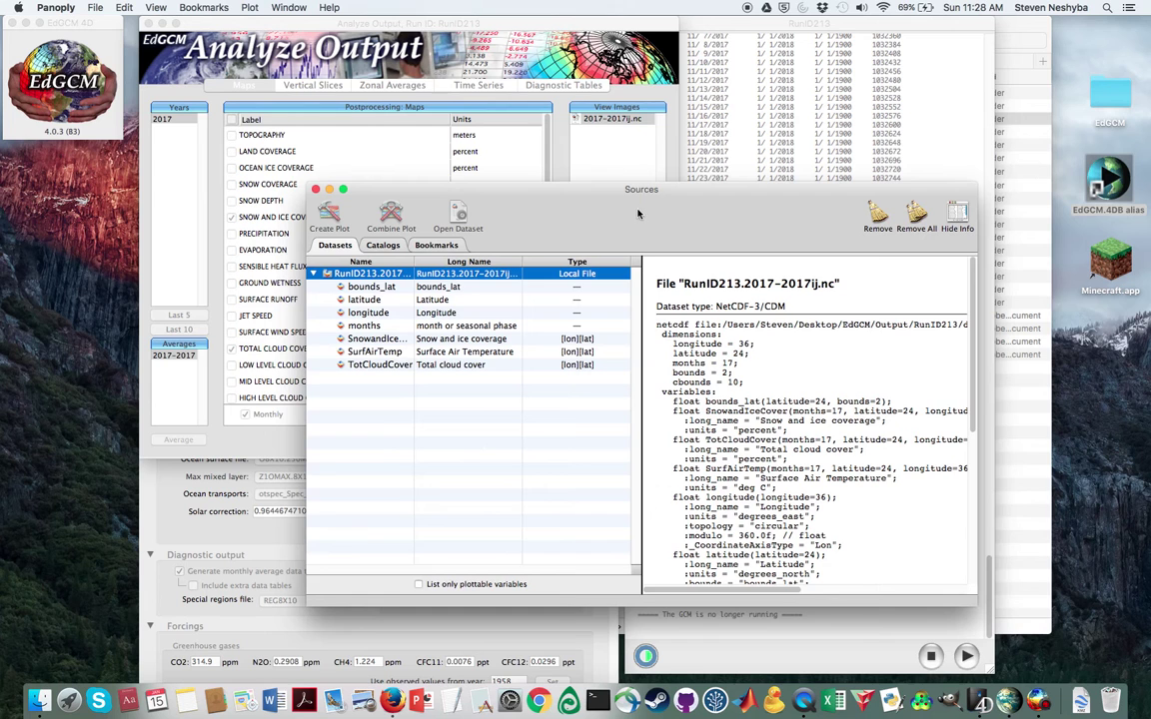
left_click_drag(637, 213, 585, 137)
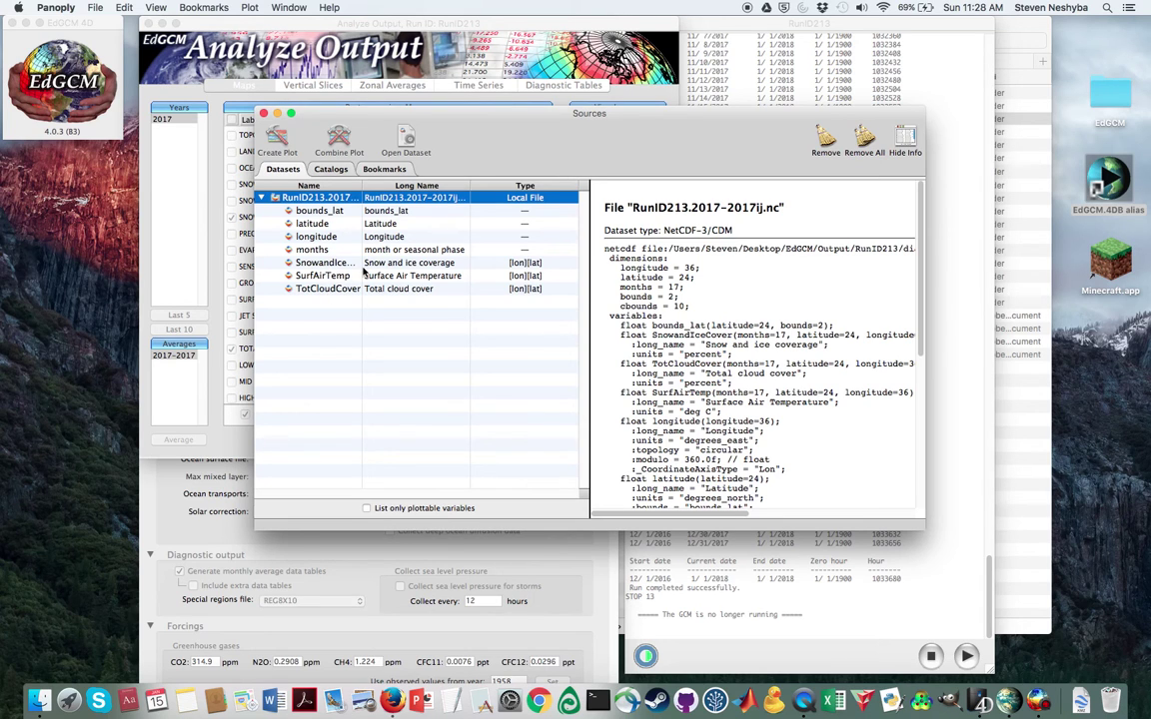
Create a world map plot of the SurfAirTemp variable.
left_click(317, 278)
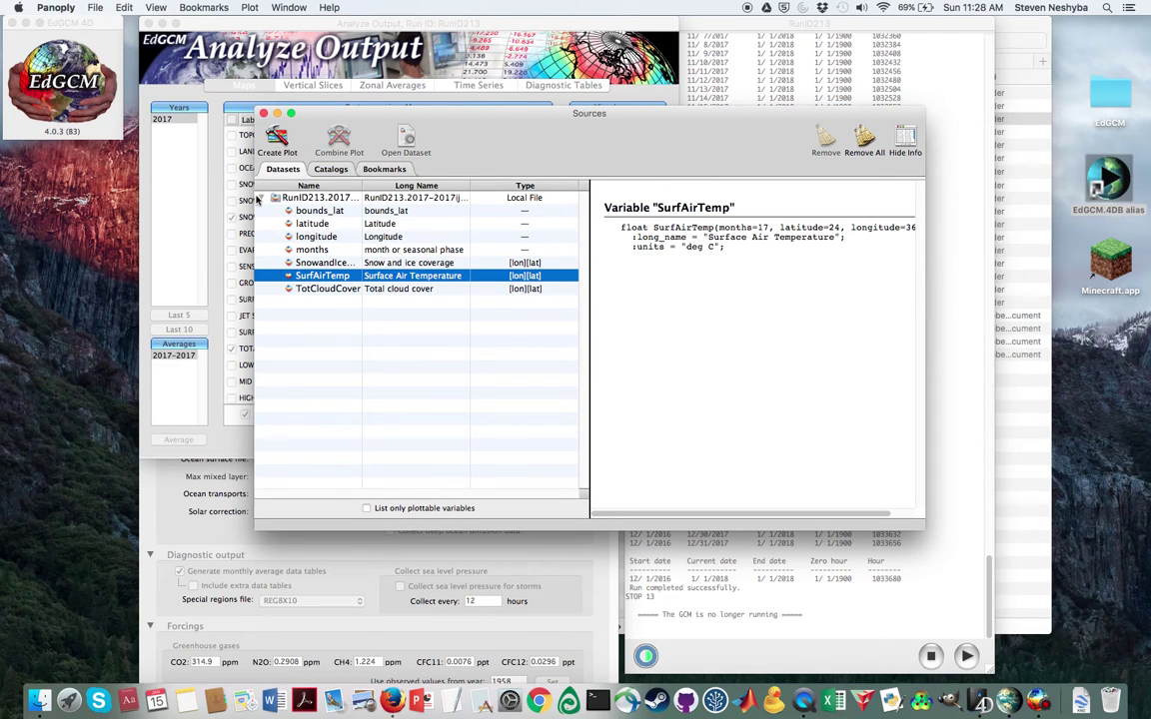
left_click(277, 141)
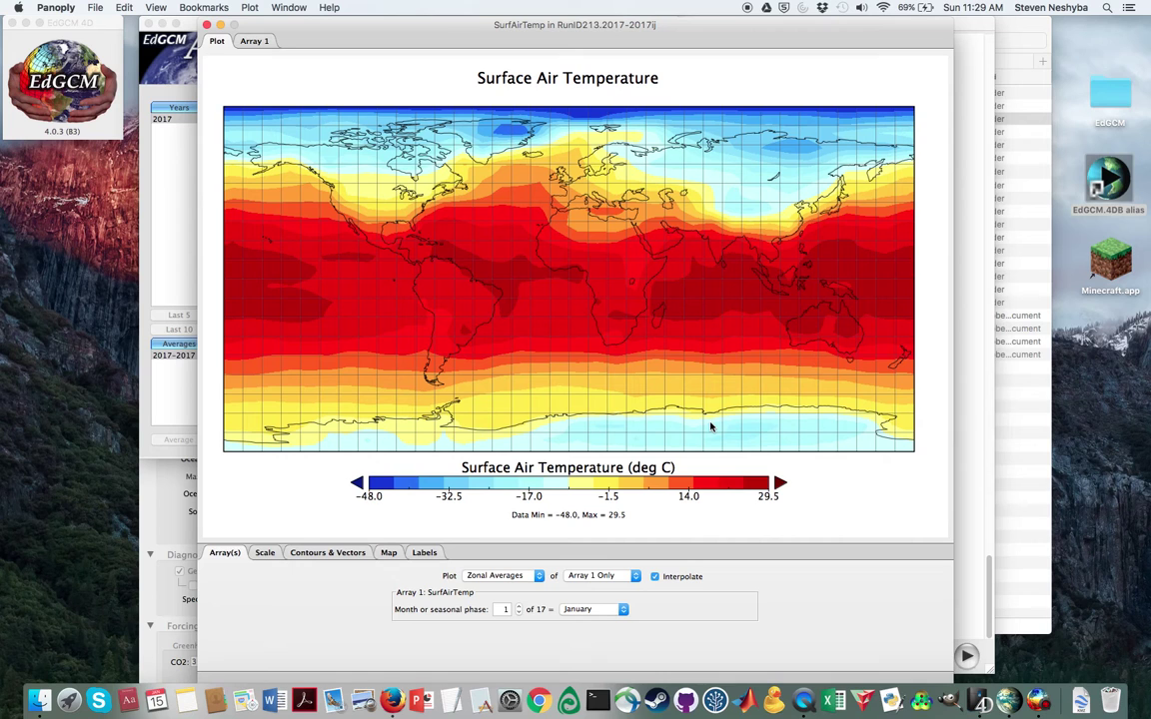
Switch the temperature map from January to July, then to the Annual average.
left_click(622, 610)
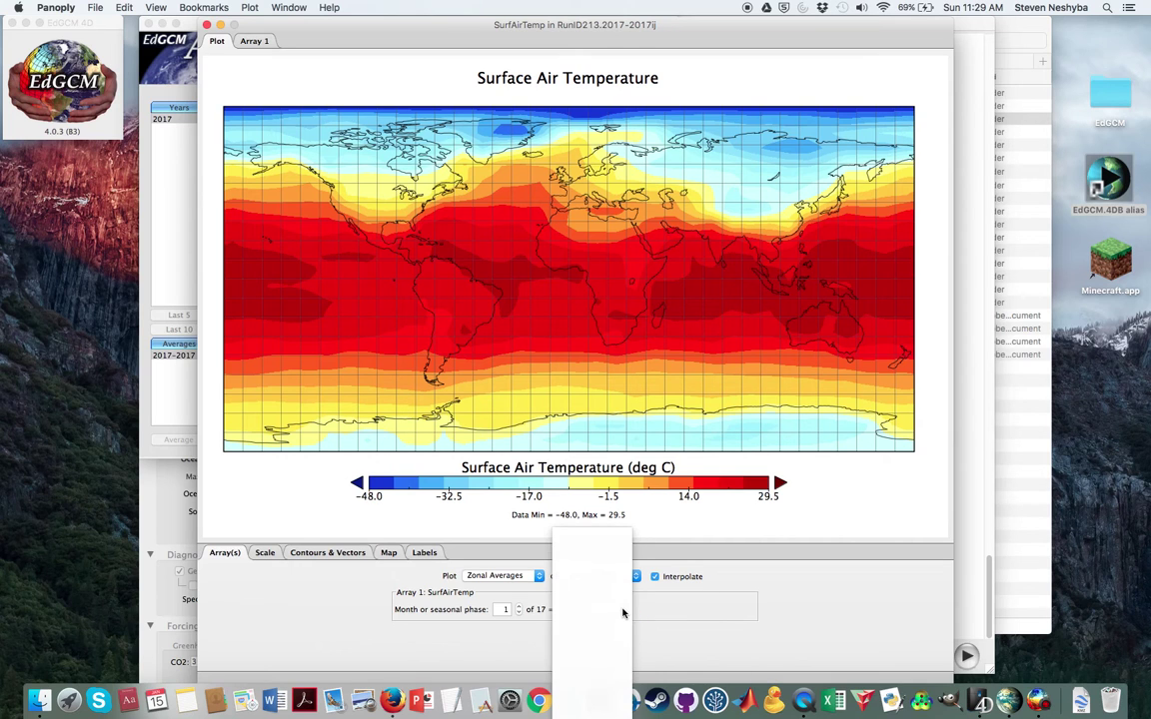
left_click(603, 610)
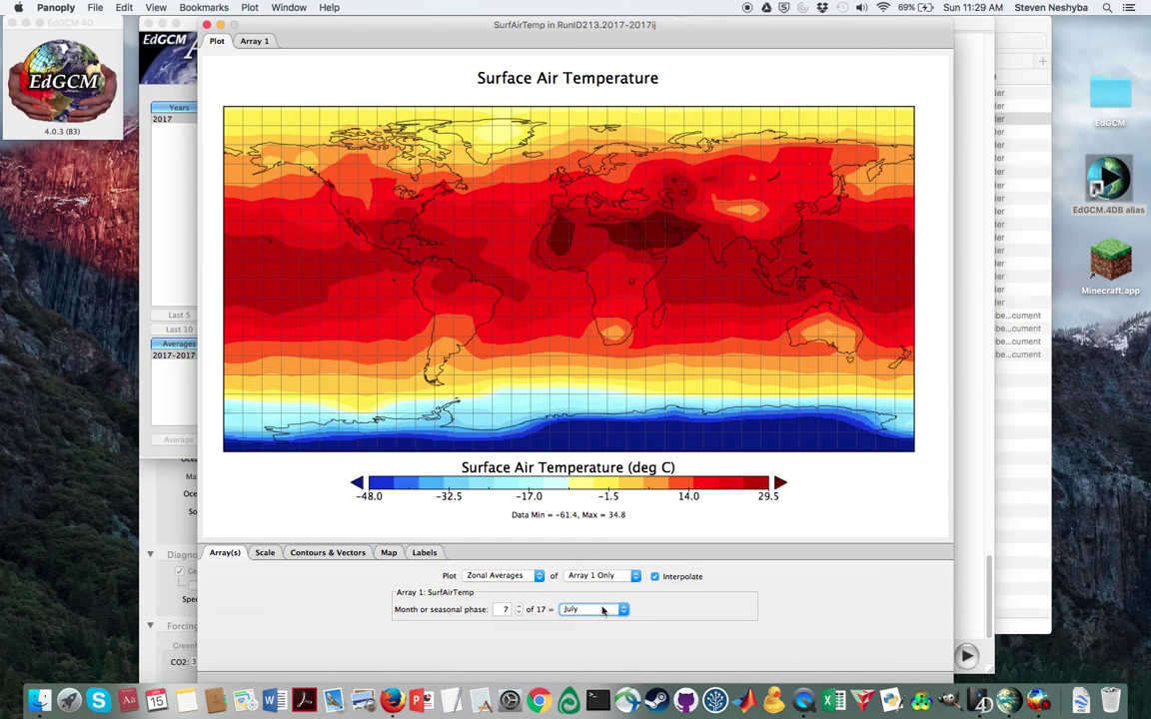
left_click(602, 611)
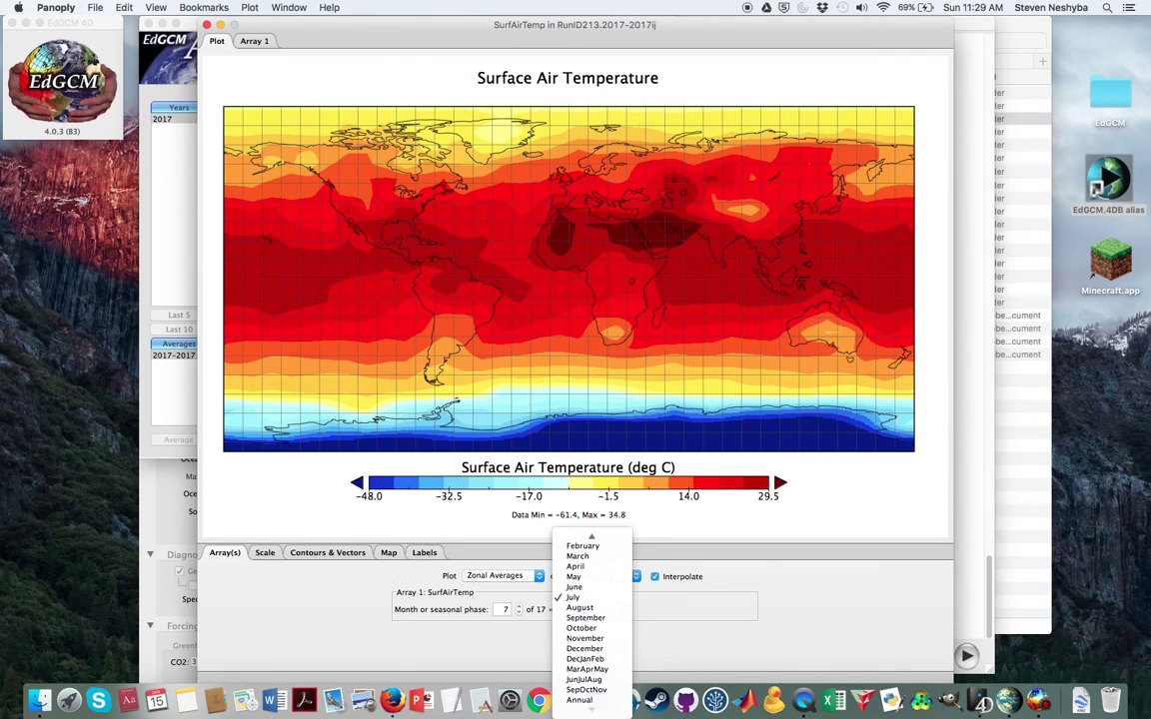
left_click(588, 700)
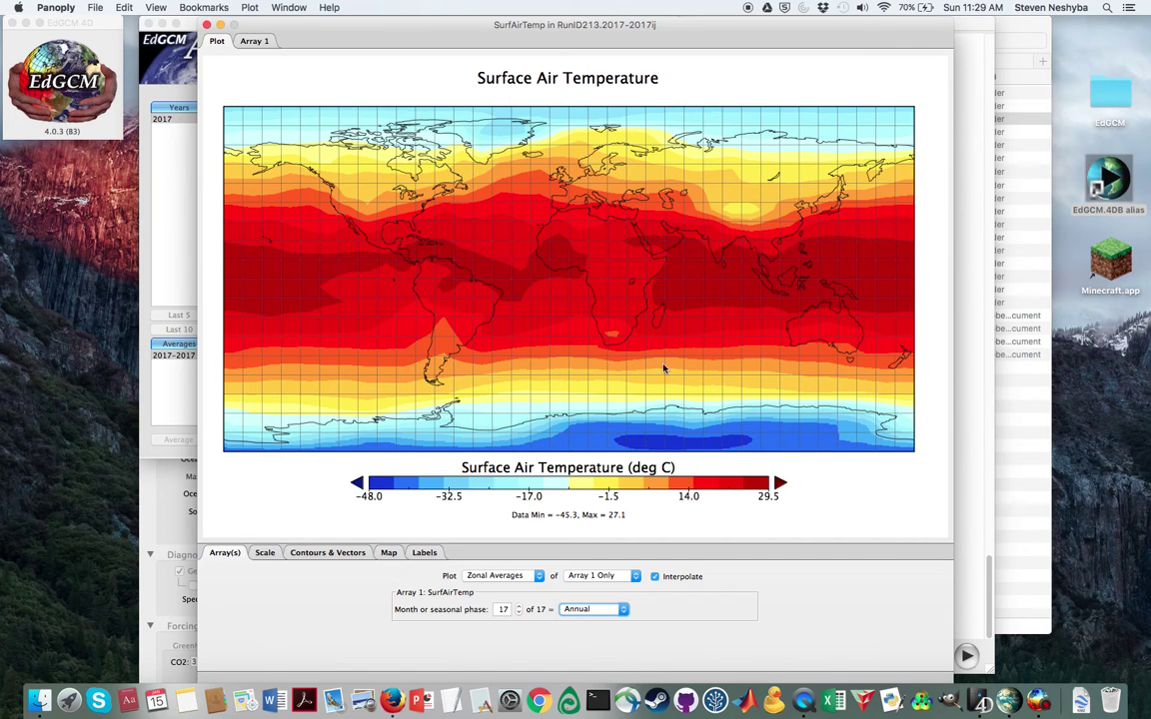
left_click(654, 577)
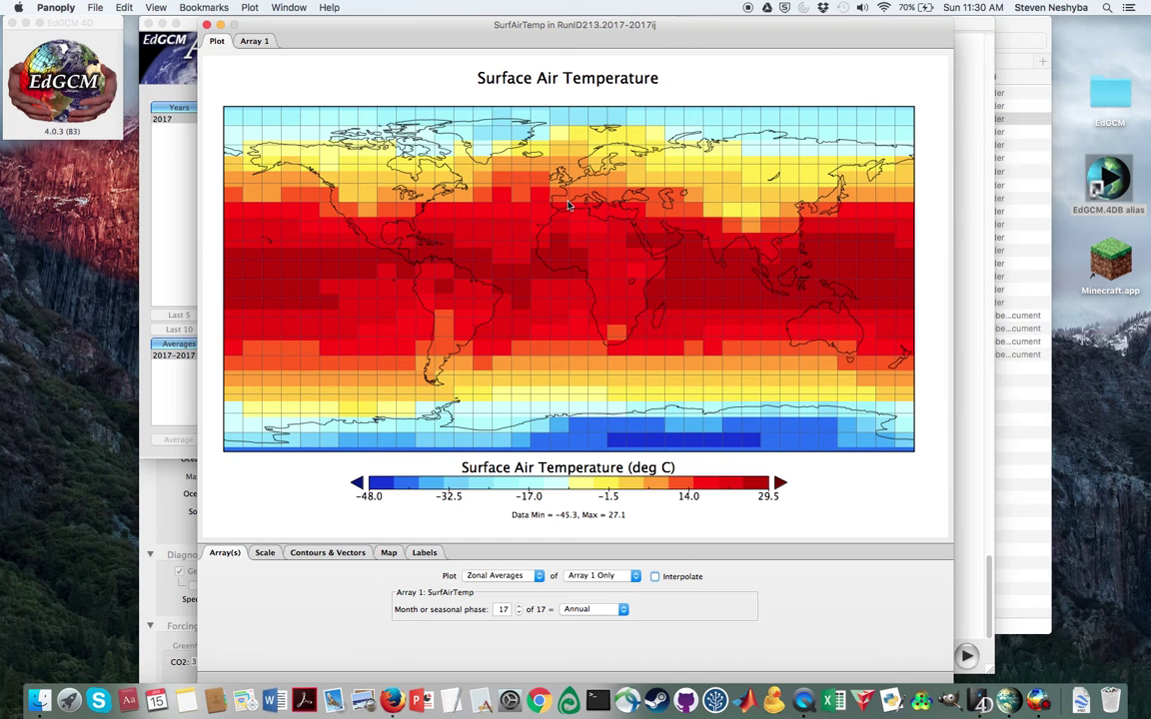
left_click(654, 576)
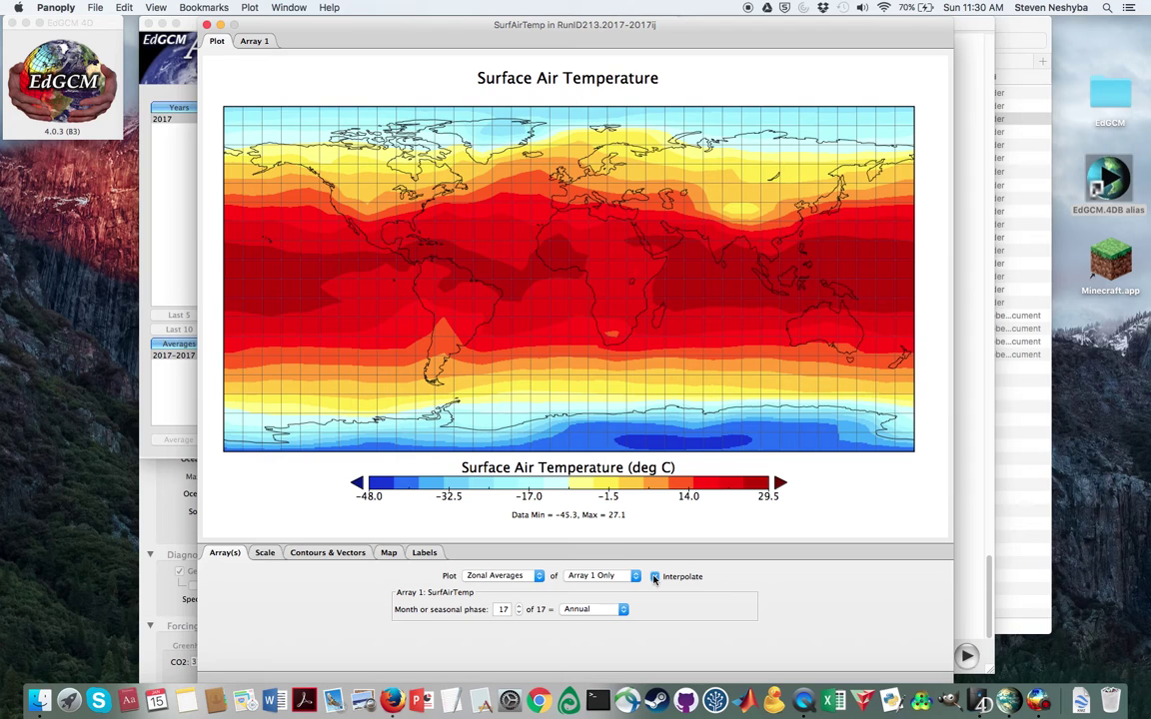
left_click(263, 553)
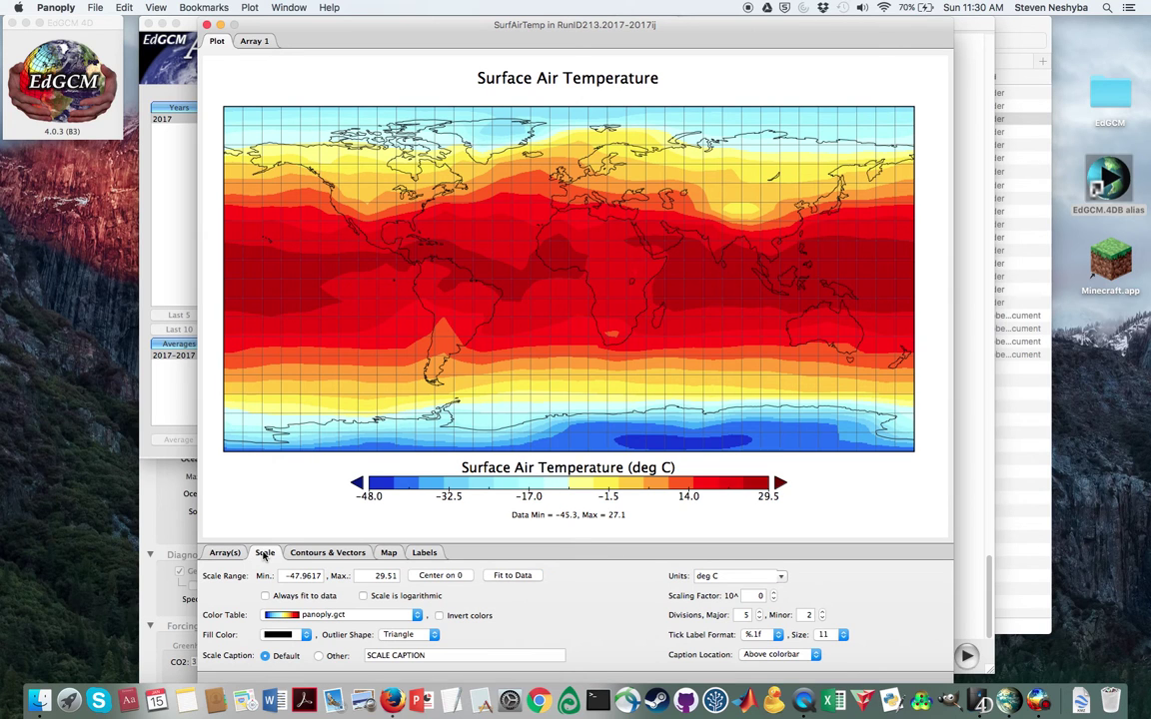
Centre the temperature colour scale on zero, spanning −36.2 to 36.2 deg C.
left_click(450, 576)
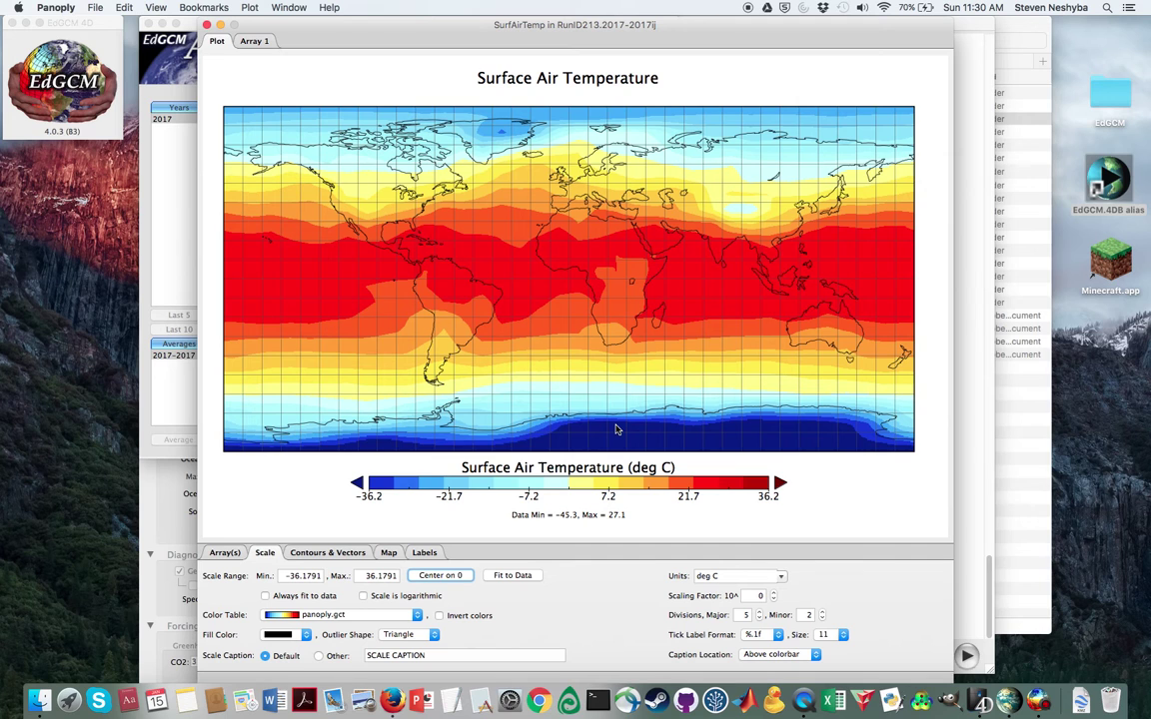
left_click(336, 554)
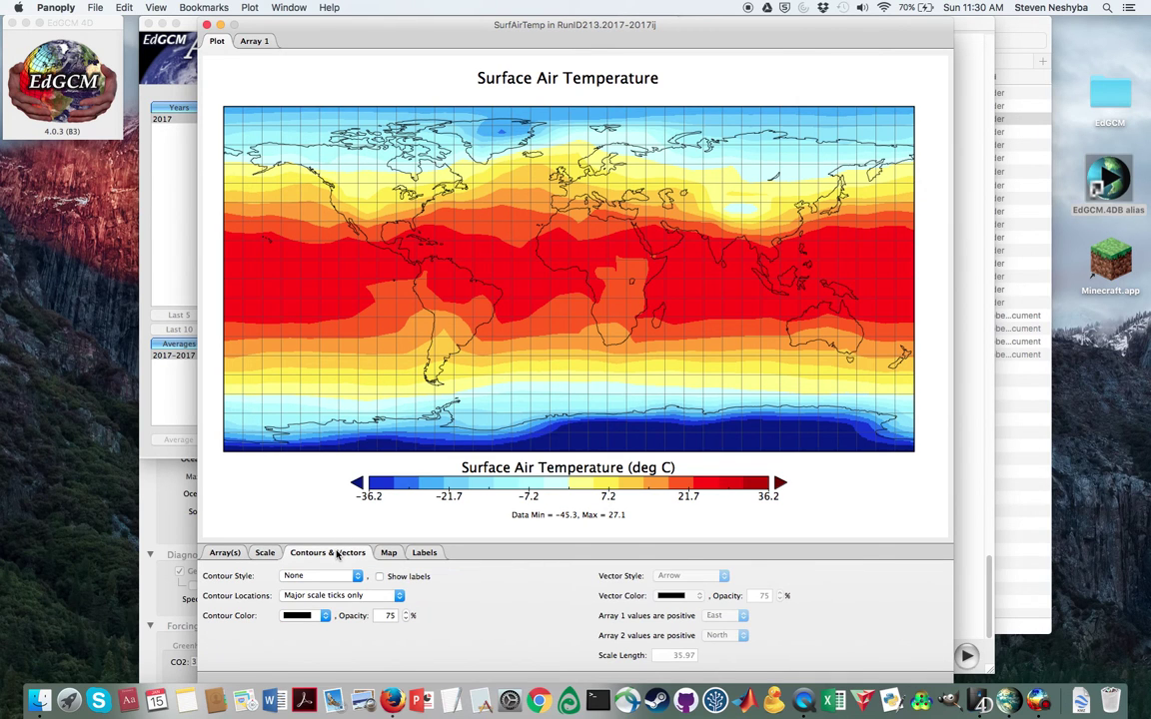
Redraw the temperature map in the Equirectangular projection after trying Equidistant Conic and Airy.
left_click(387, 554)
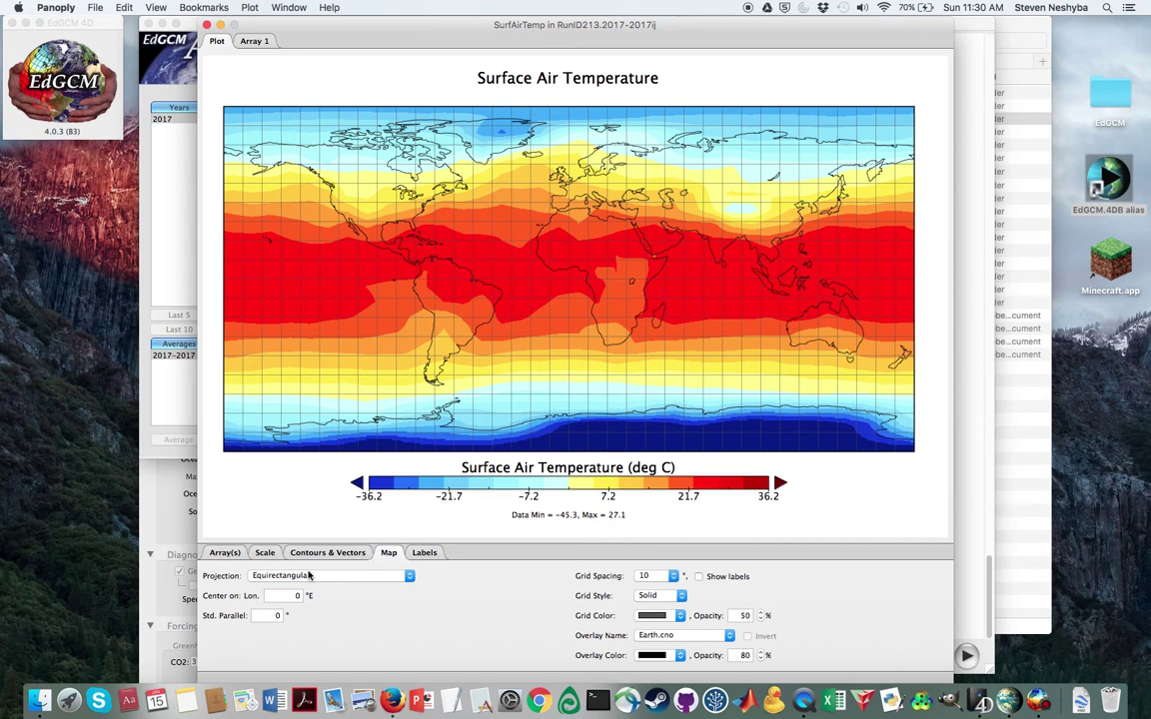
left_click(410, 576)
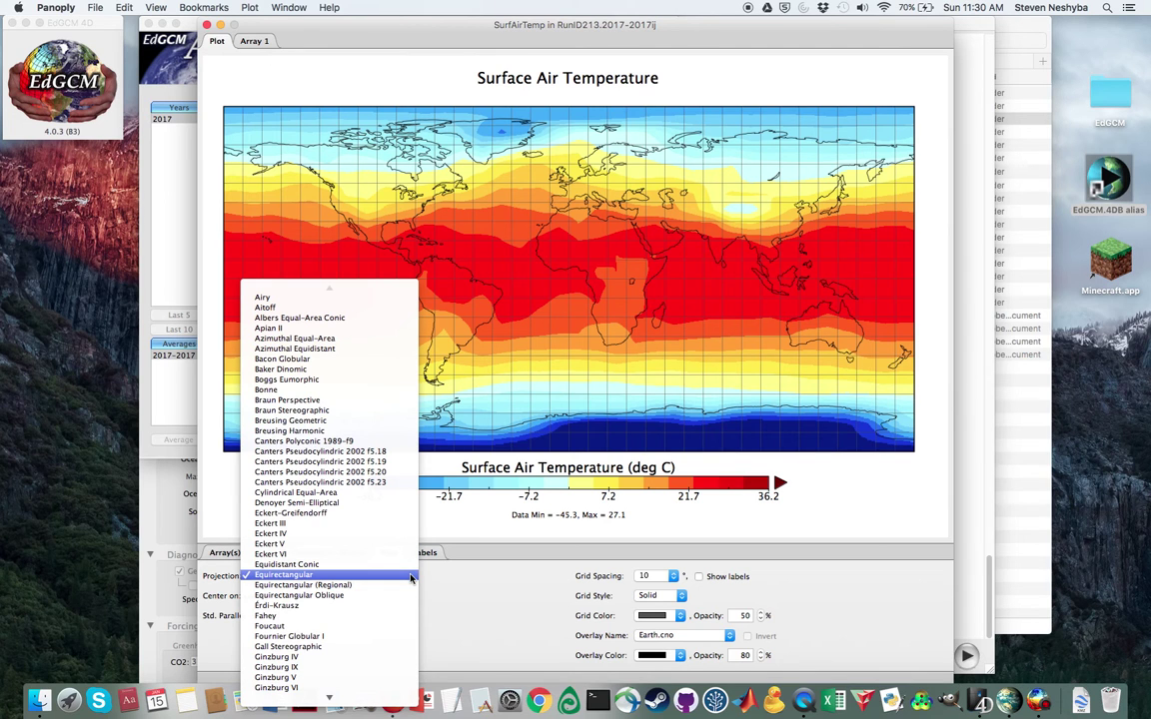
left_click(380, 564)
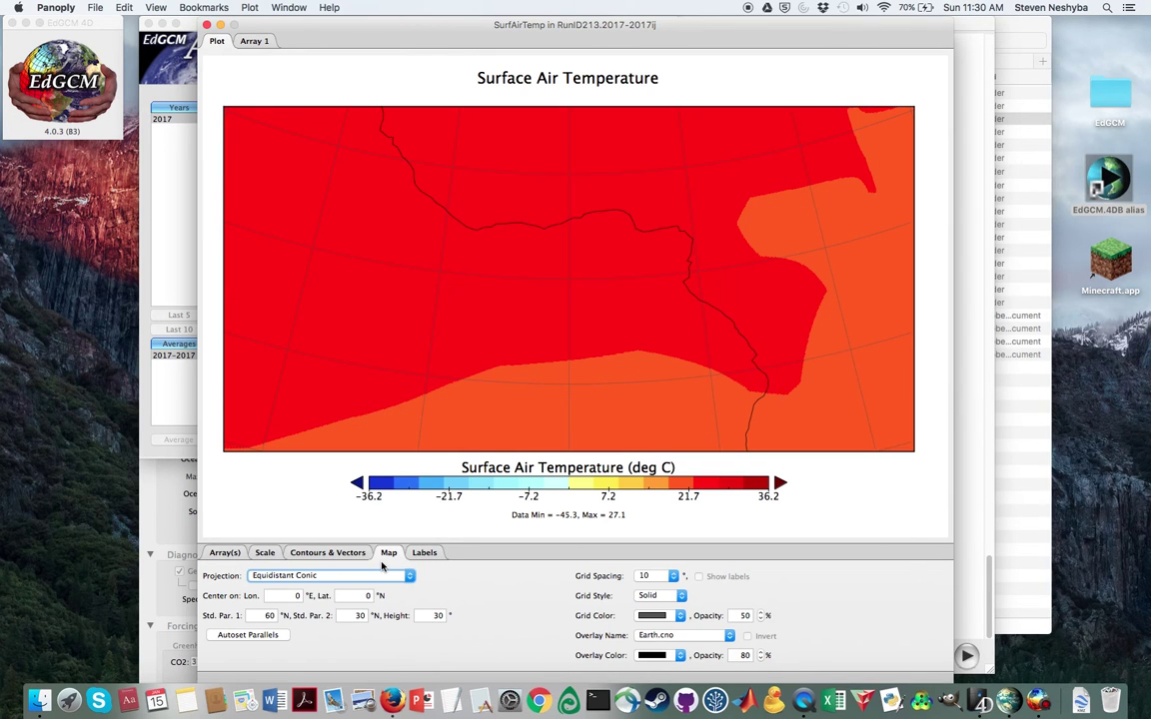
left_click(380, 575)
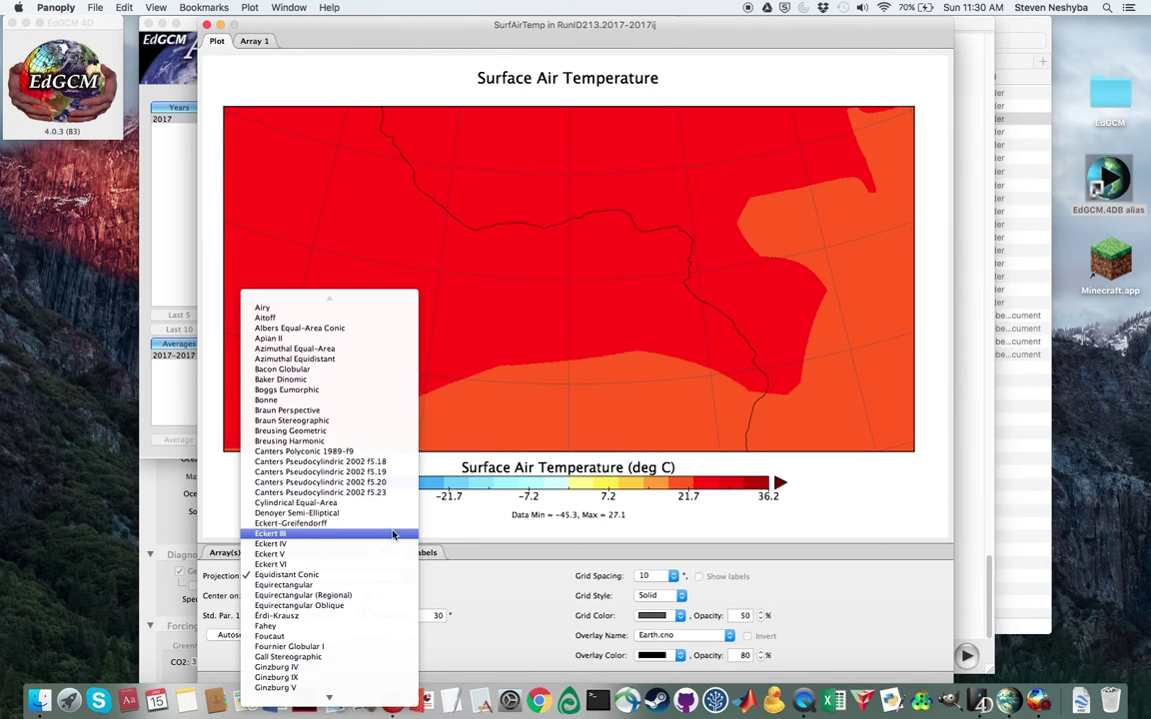
left_click(325, 307)
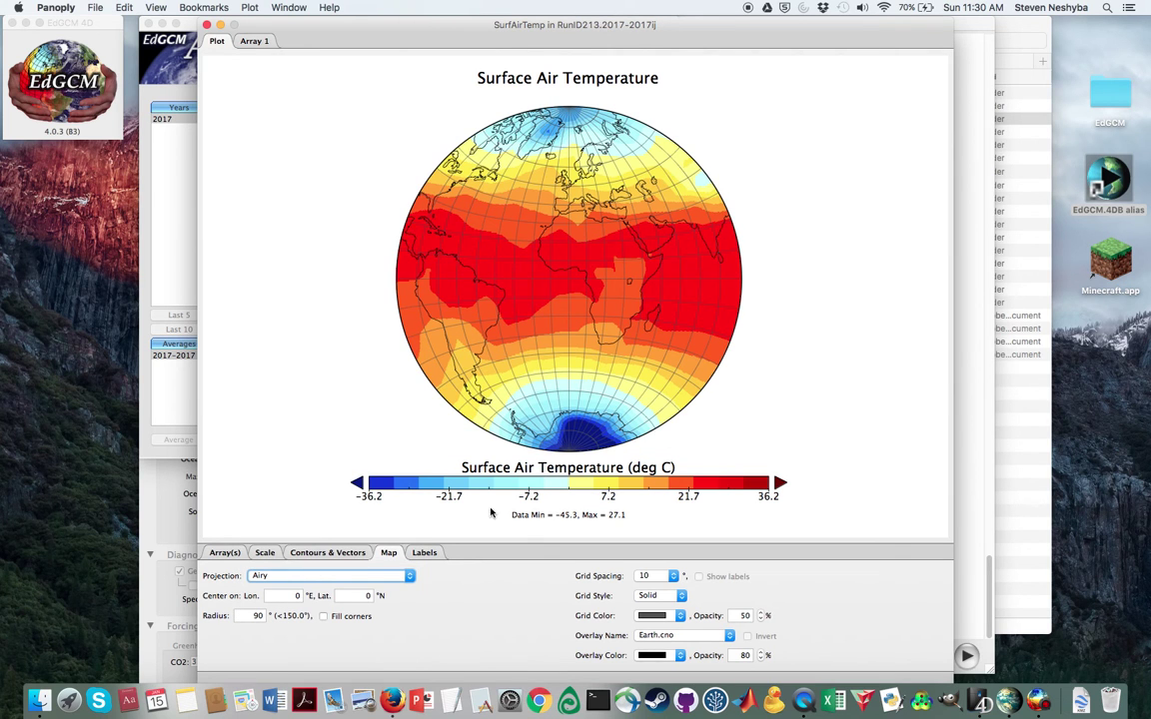
left_click(369, 576)
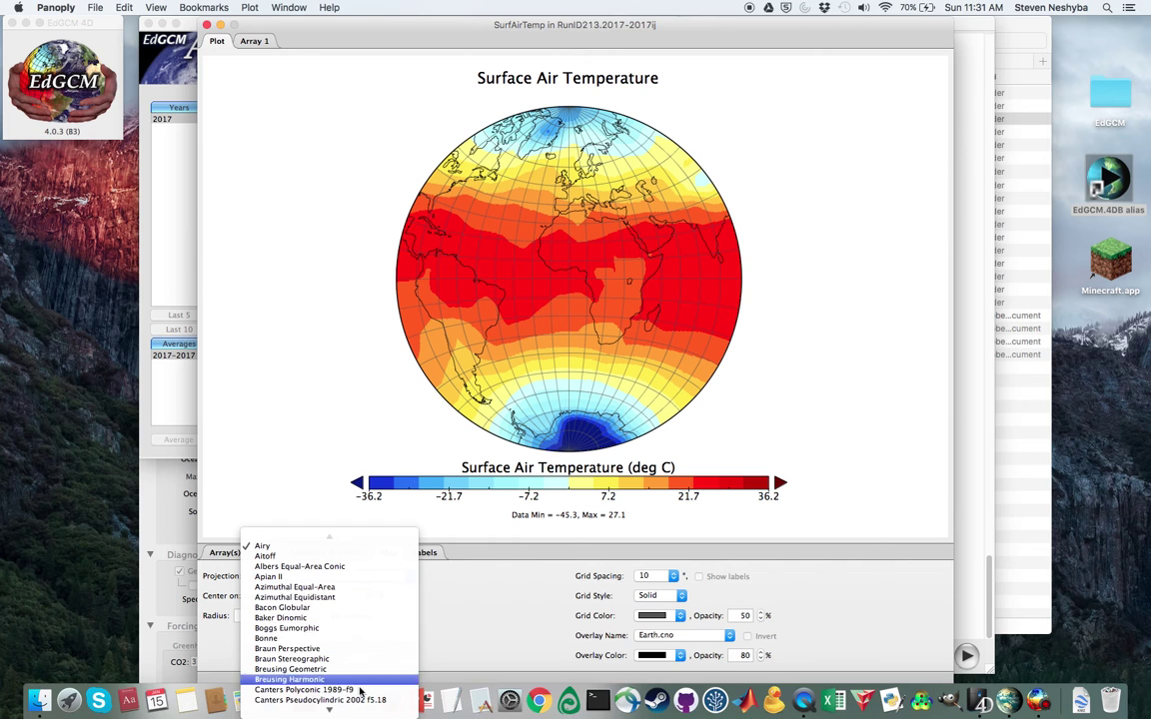
scroll(359, 691, "down", 5)
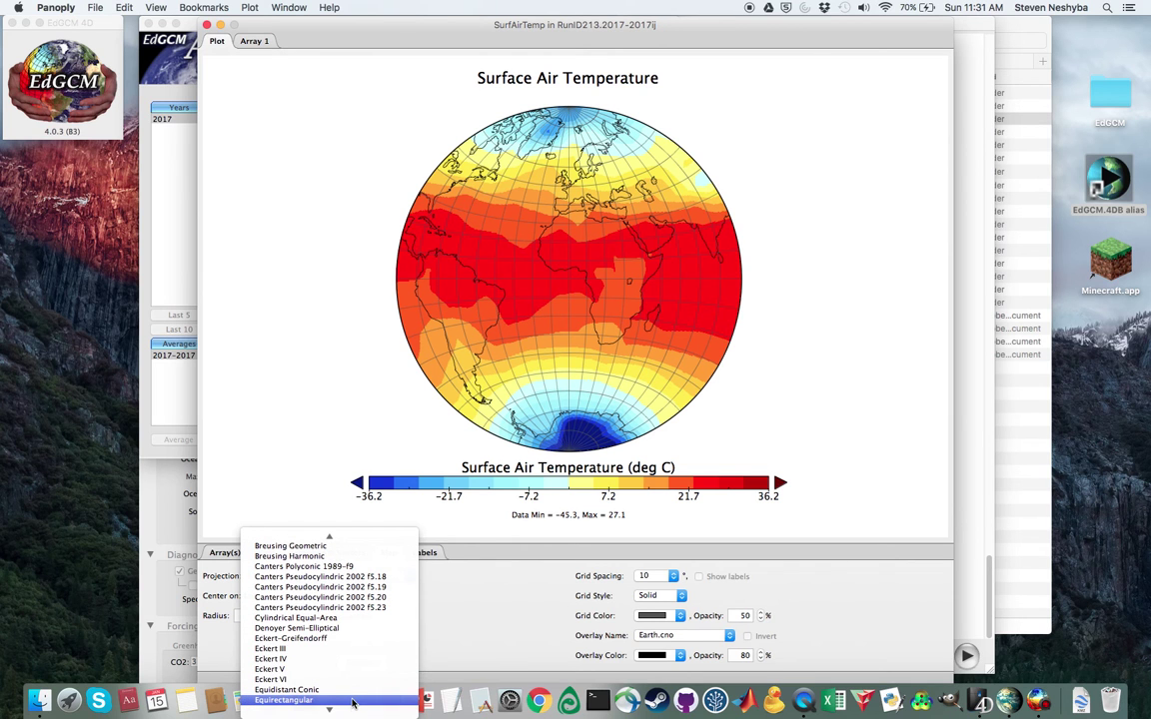
left_click(351, 701)
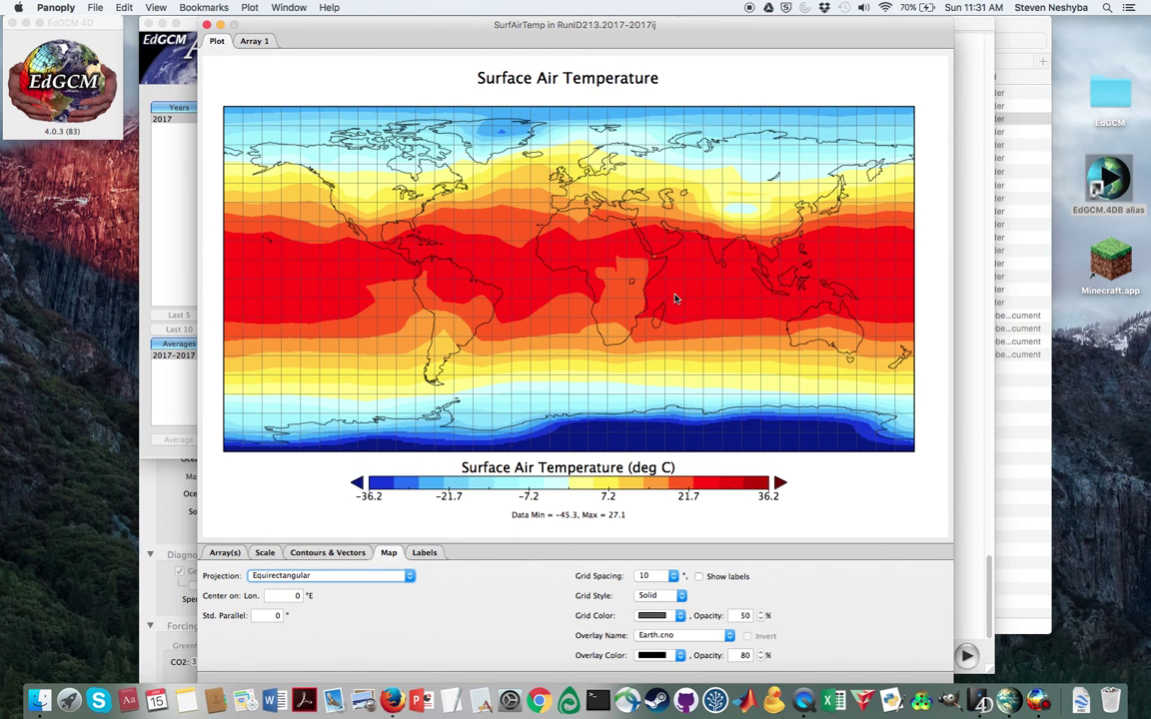
left_click(424, 553)
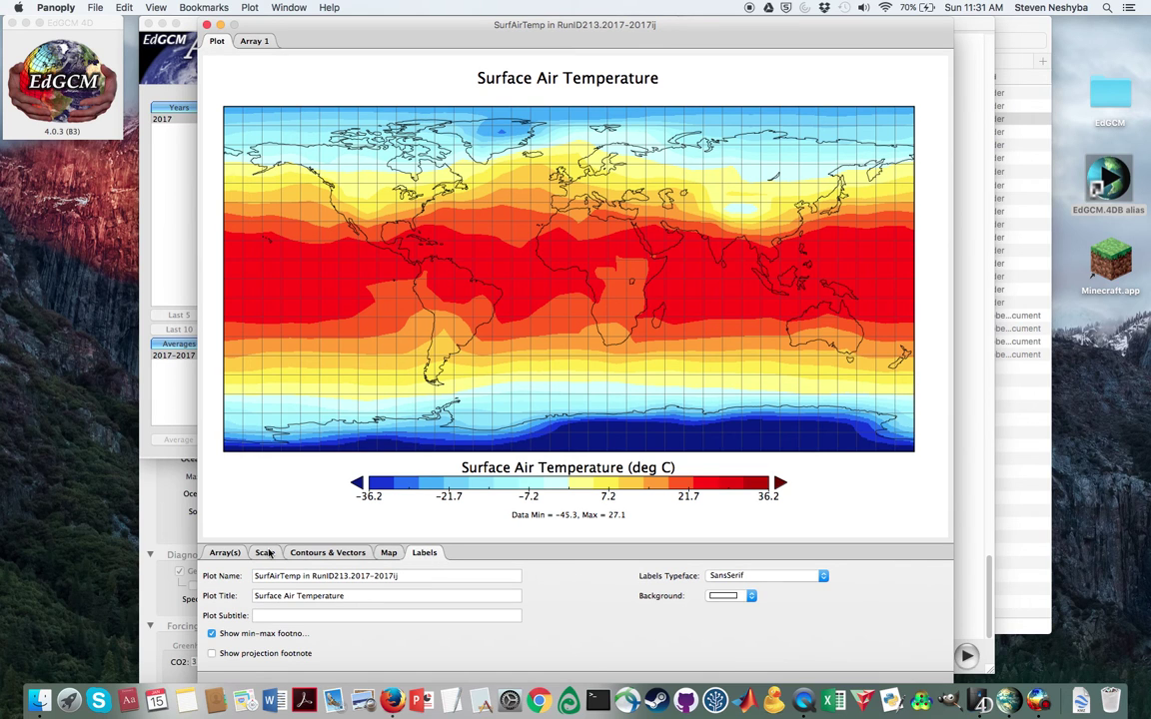
Change the plot type from a map to Zonal Averages, showing temperature against latitude.
left_click(225, 553)
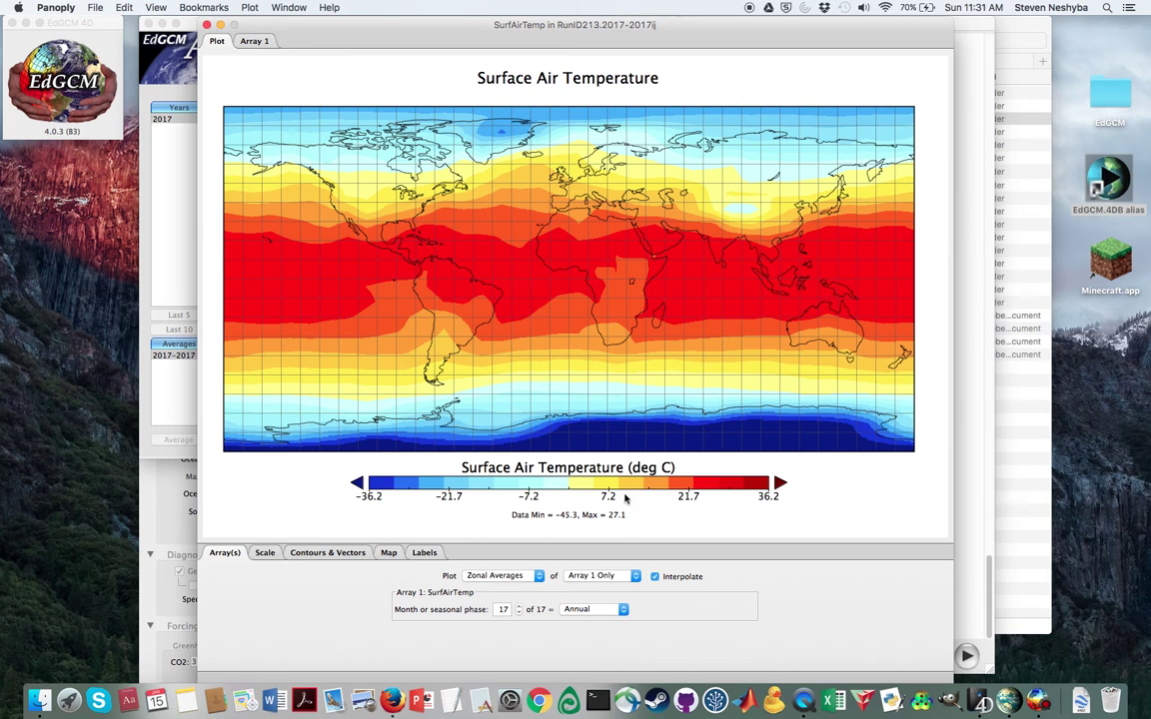
left_click(539, 577)
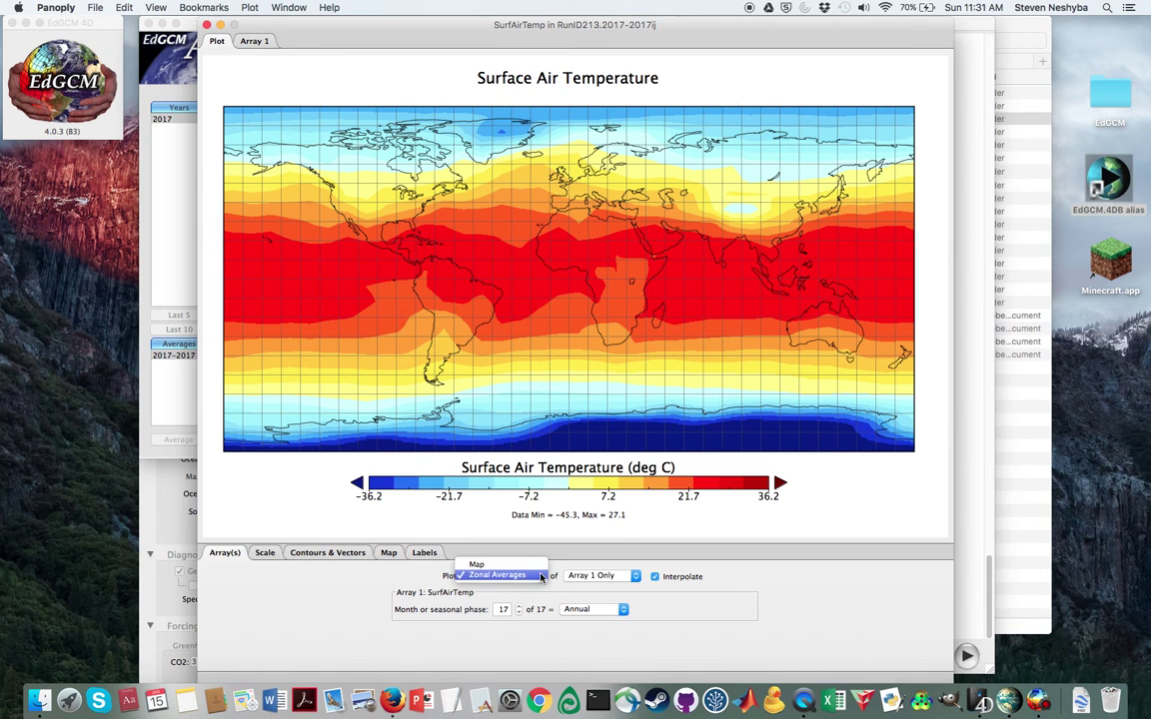
left_click(539, 578)
left_click(539, 577)
key("Up")
key("Return")
left_click(532, 574)
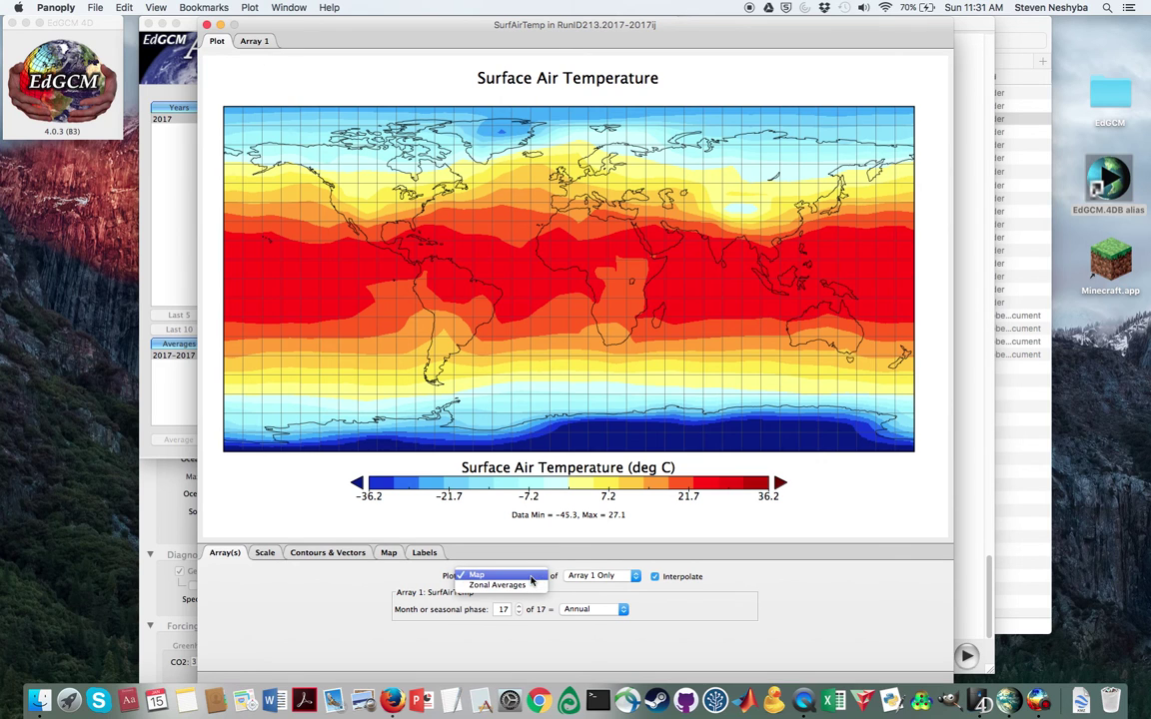
left_click(522, 586)
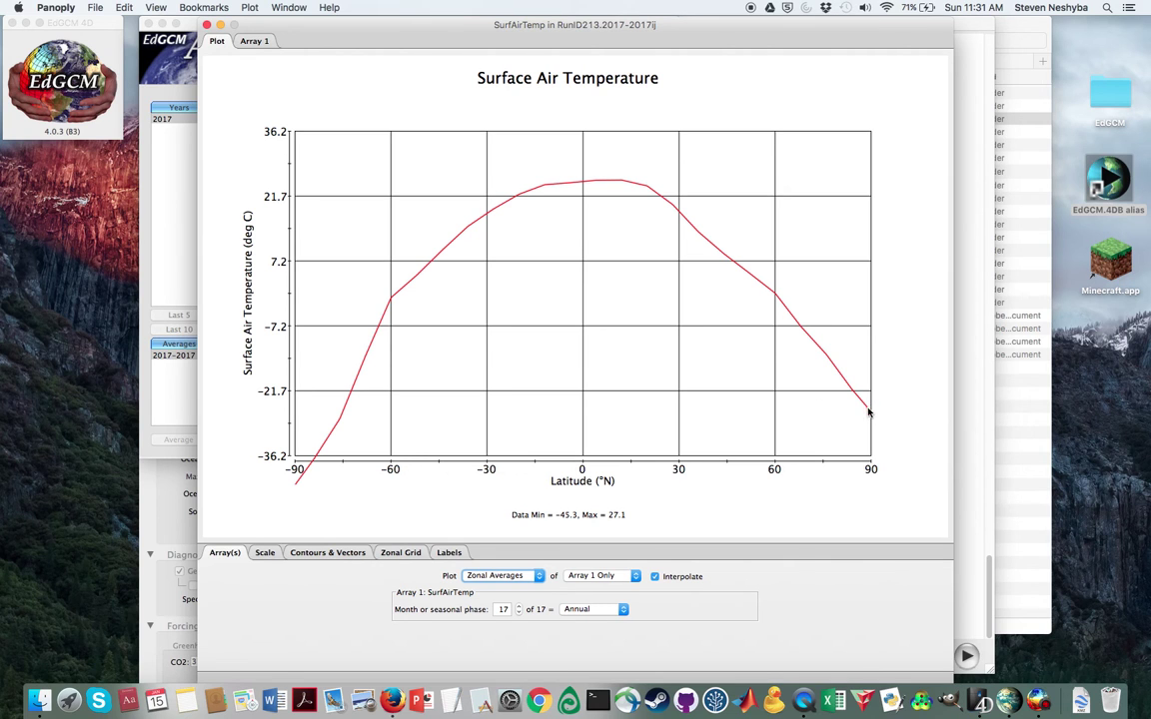
Return the surface air temperature plot to a world map and drag its window down-right.
left_click(504, 575)
left_click(529, 563)
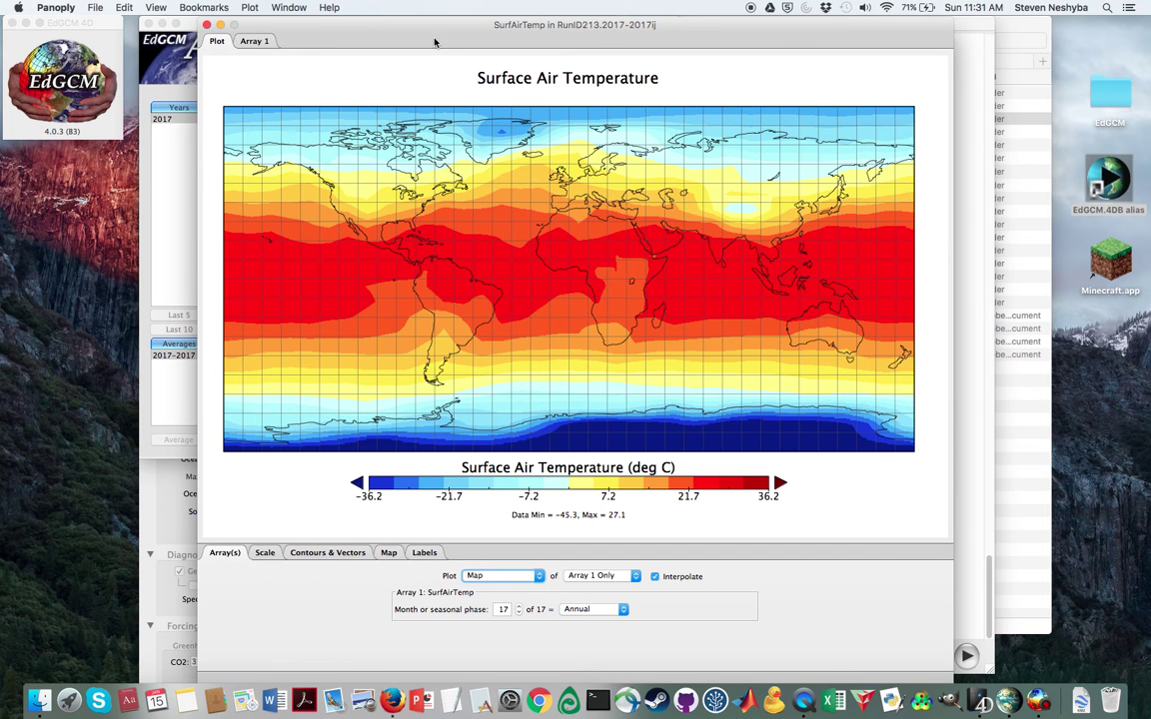
left_click_drag(433, 38, 537, 89)
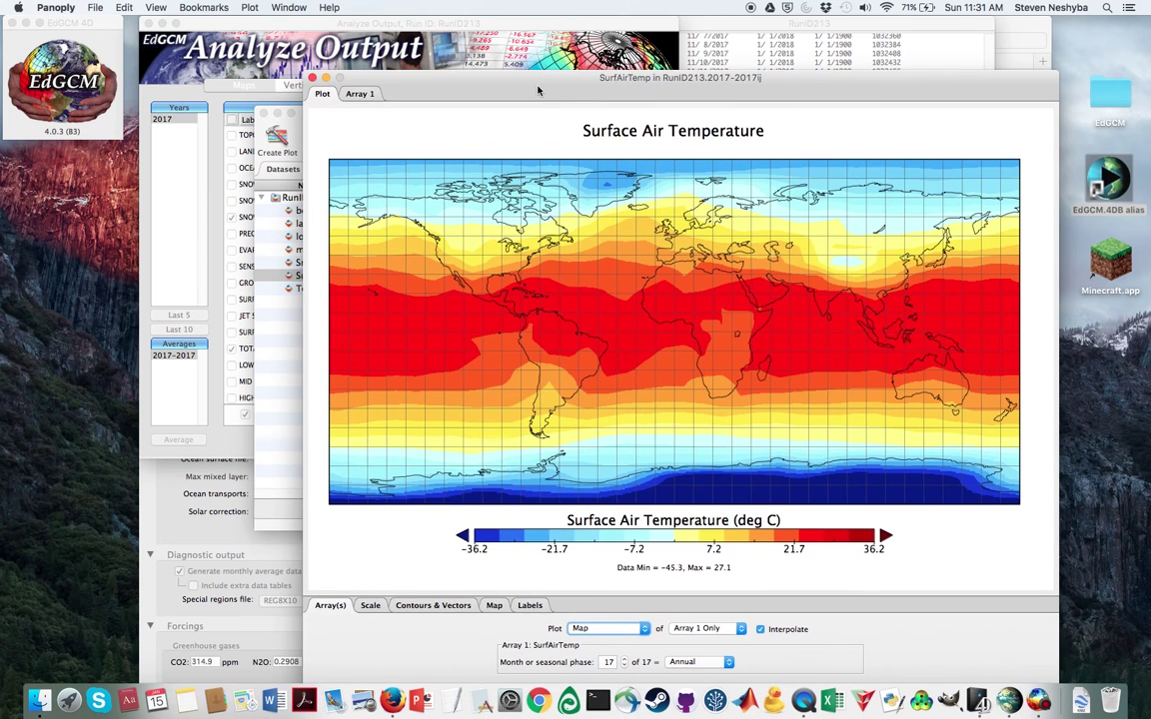
Create a January Total cloud cover map from TotCloudCover in the Sources window.
left_click(256, 340)
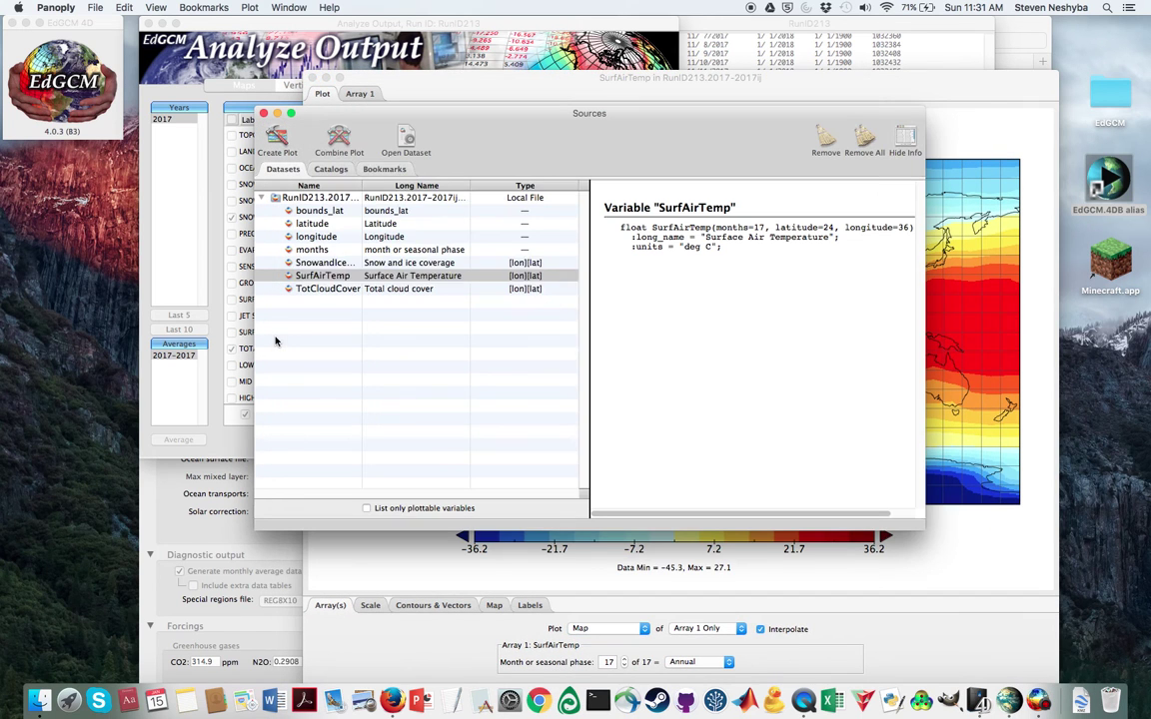
double_click(312, 287)
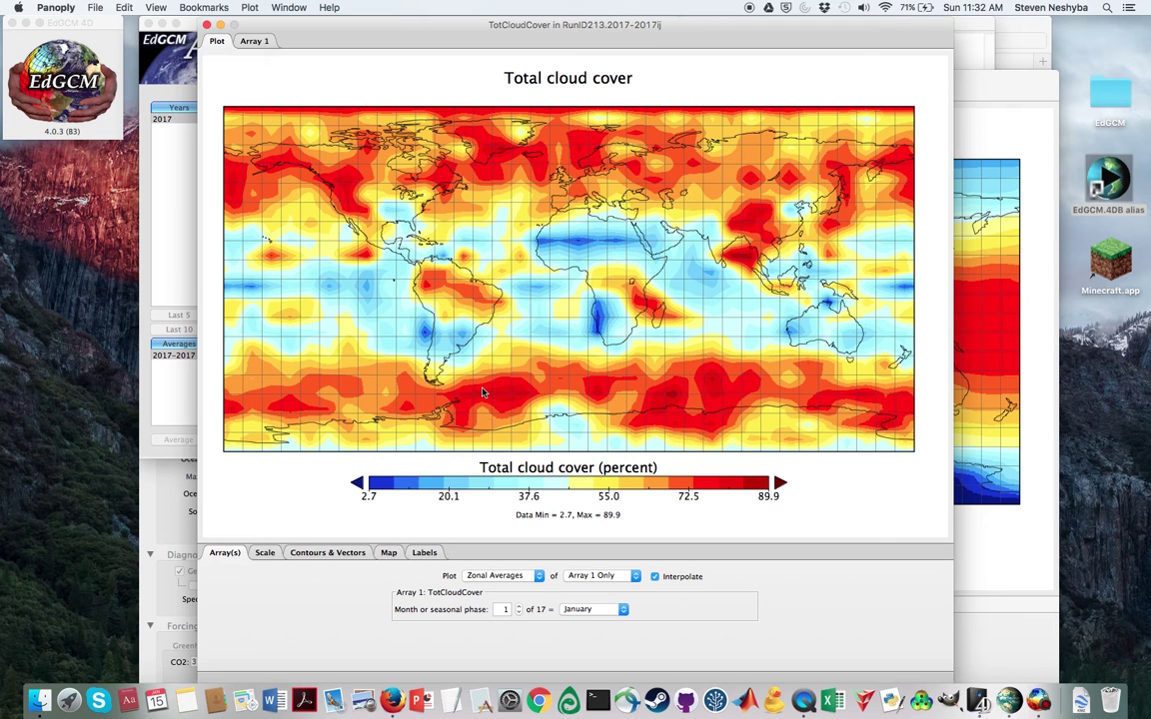
left_click(266, 555)
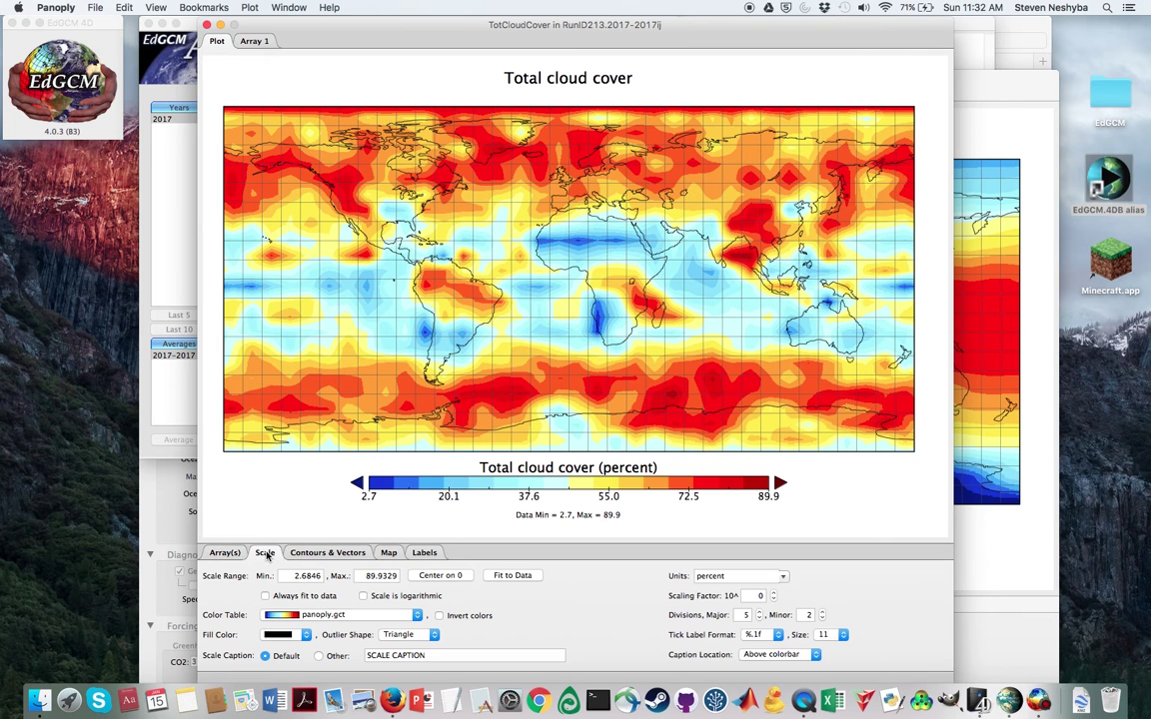
Apply the grayscale.act colour table and fix the cloud cover scale from 0 to 100 percent.
left_click(418, 615)
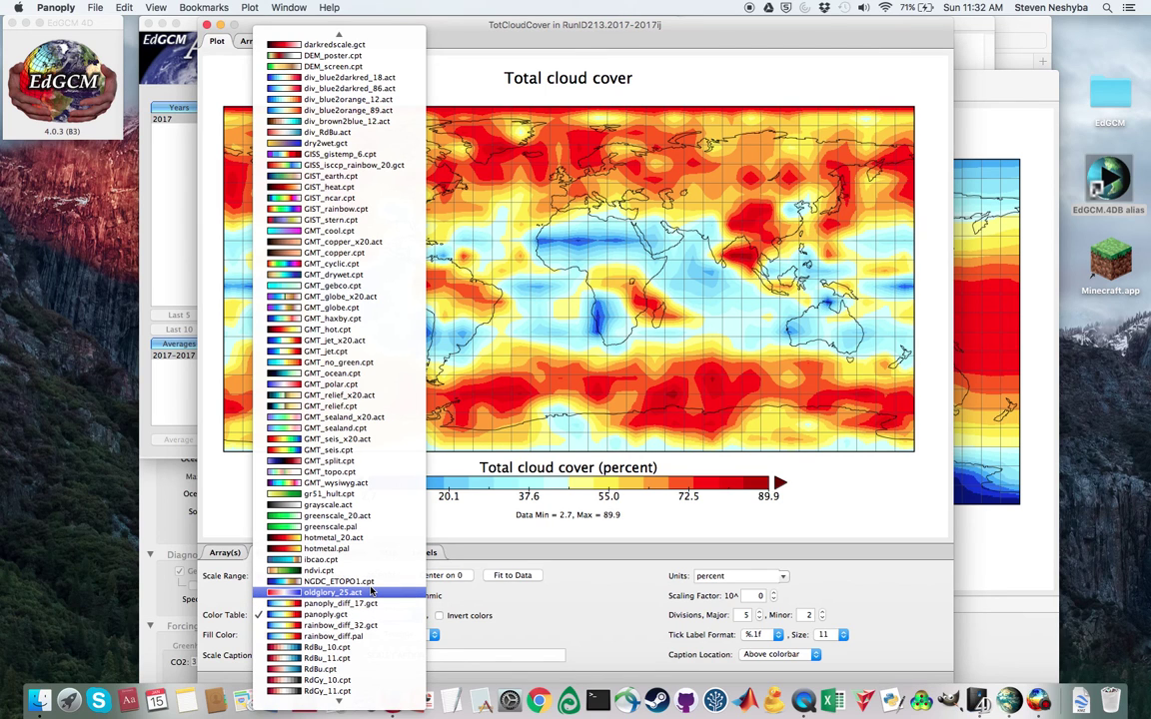
left_click(345, 506)
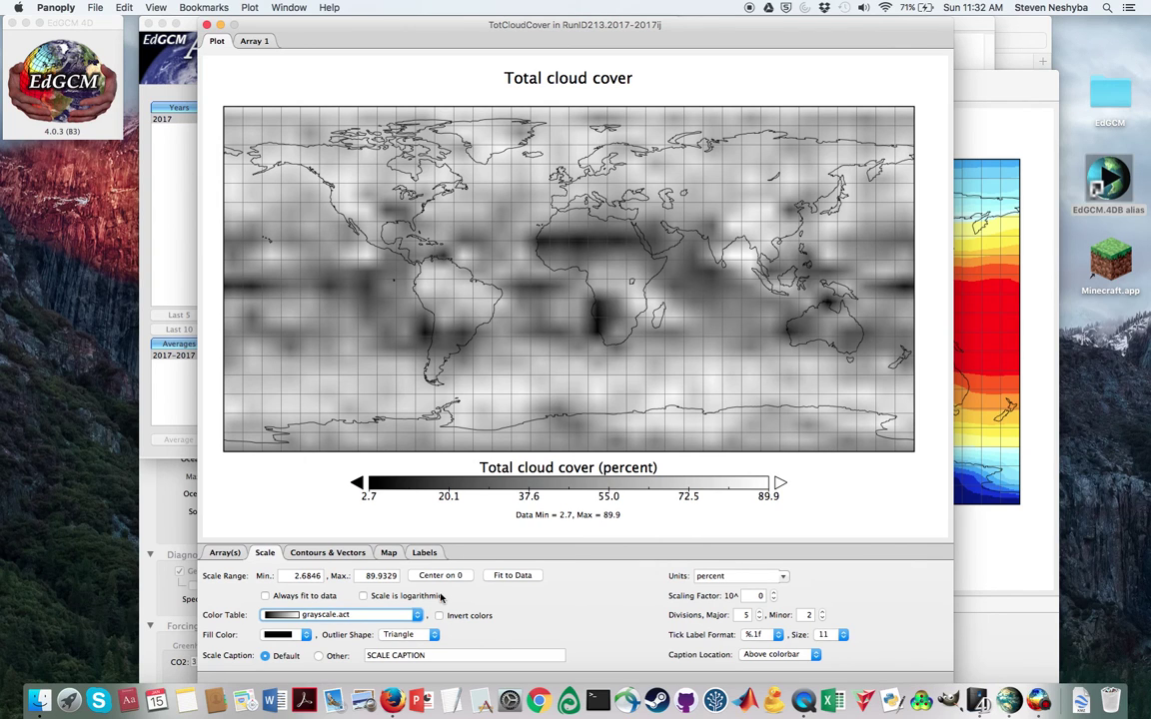
double_click(307, 577)
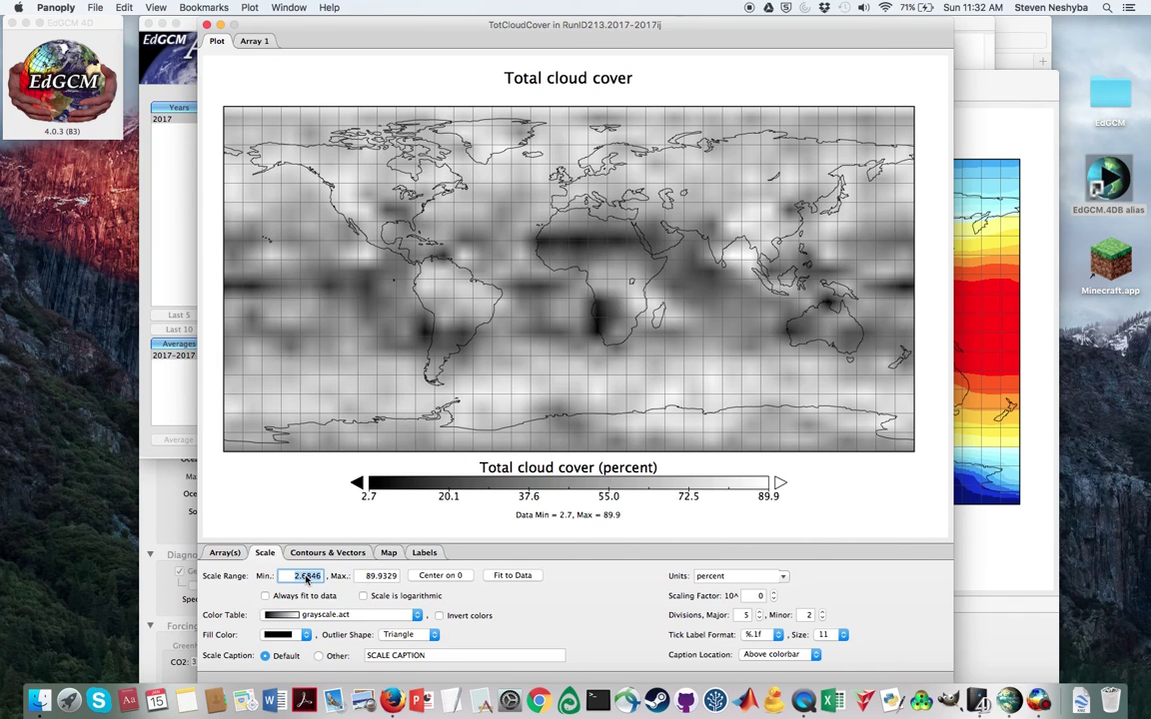
type("0")
key("Tab")
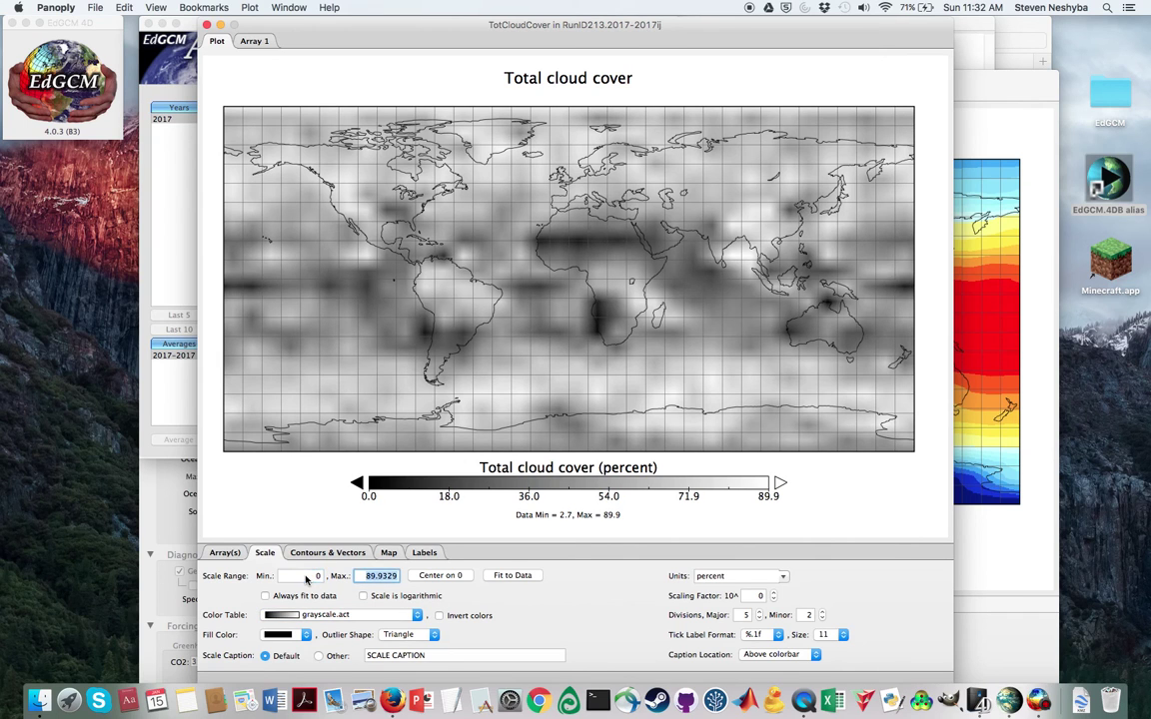
type("100")
key("Tab")
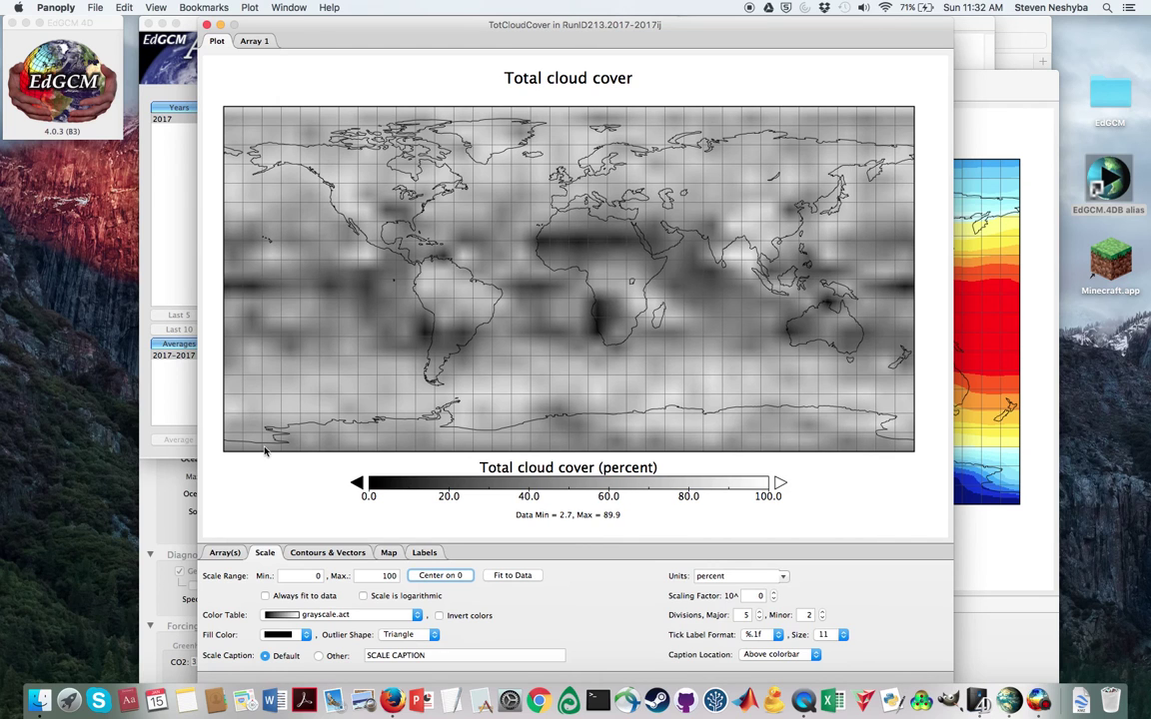
left_click(224, 552)
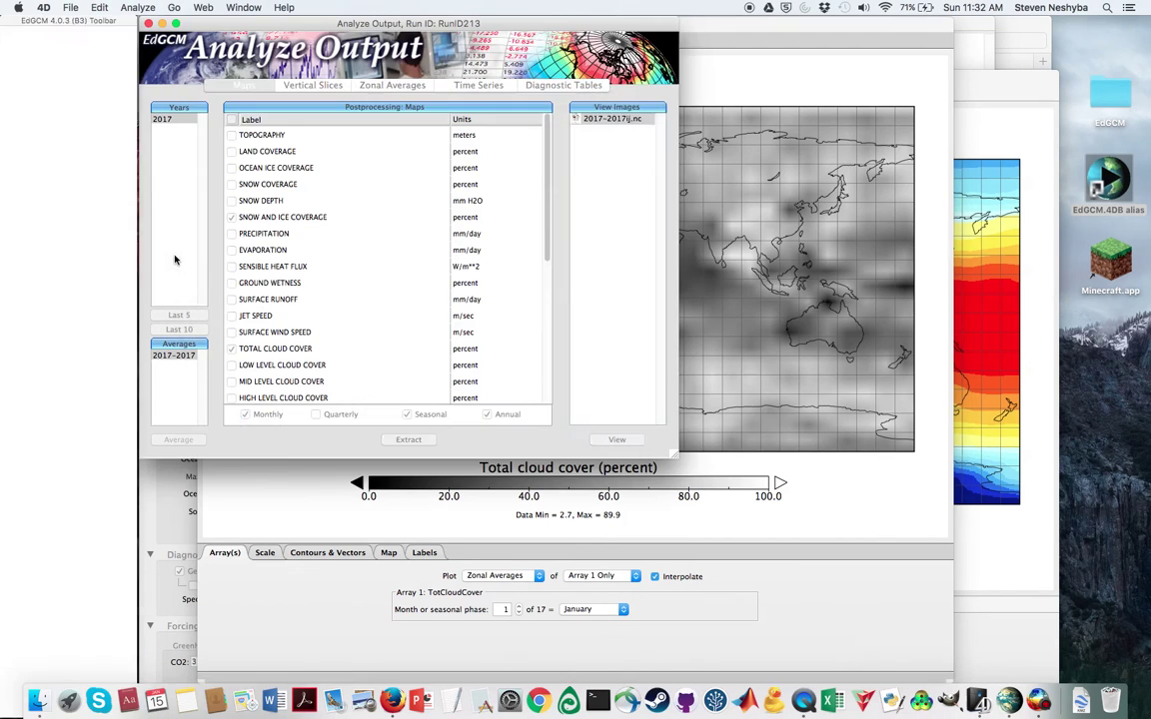
Move the cloud cover plot aside and open a map of SnowandIceCover from the Sources list.
left_click(152, 249)
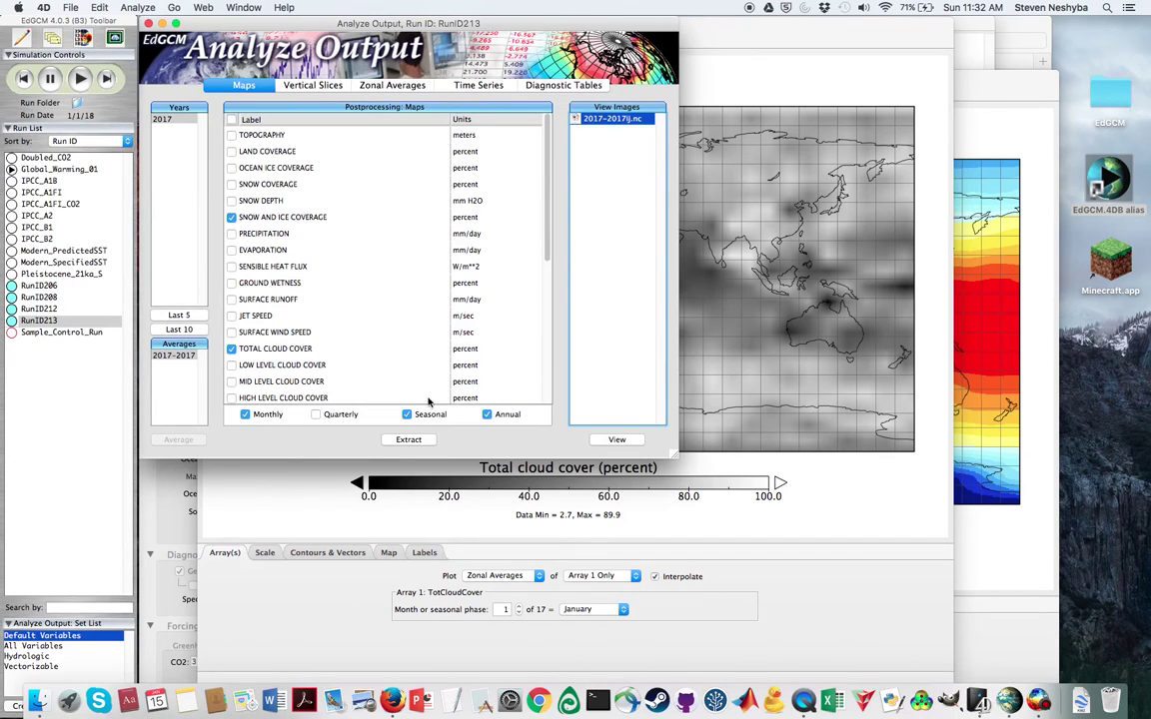
left_click(1042, 703)
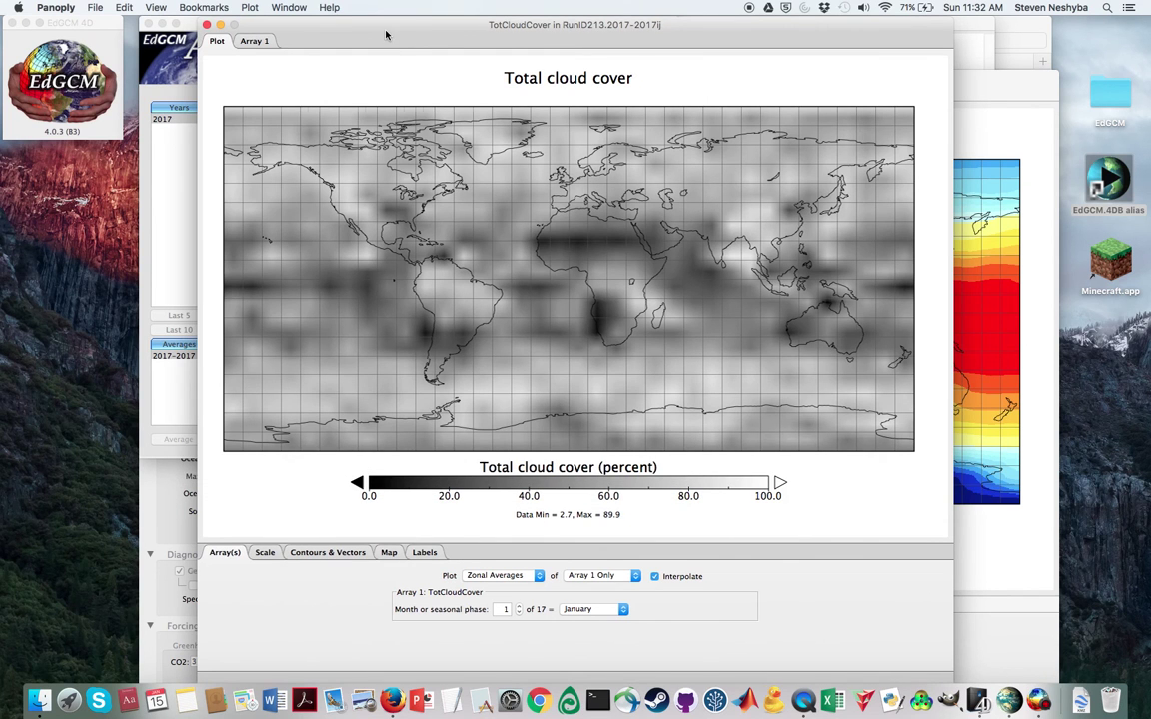
left_click_drag(385, 35, 546, 34)
left_click(300, 364)
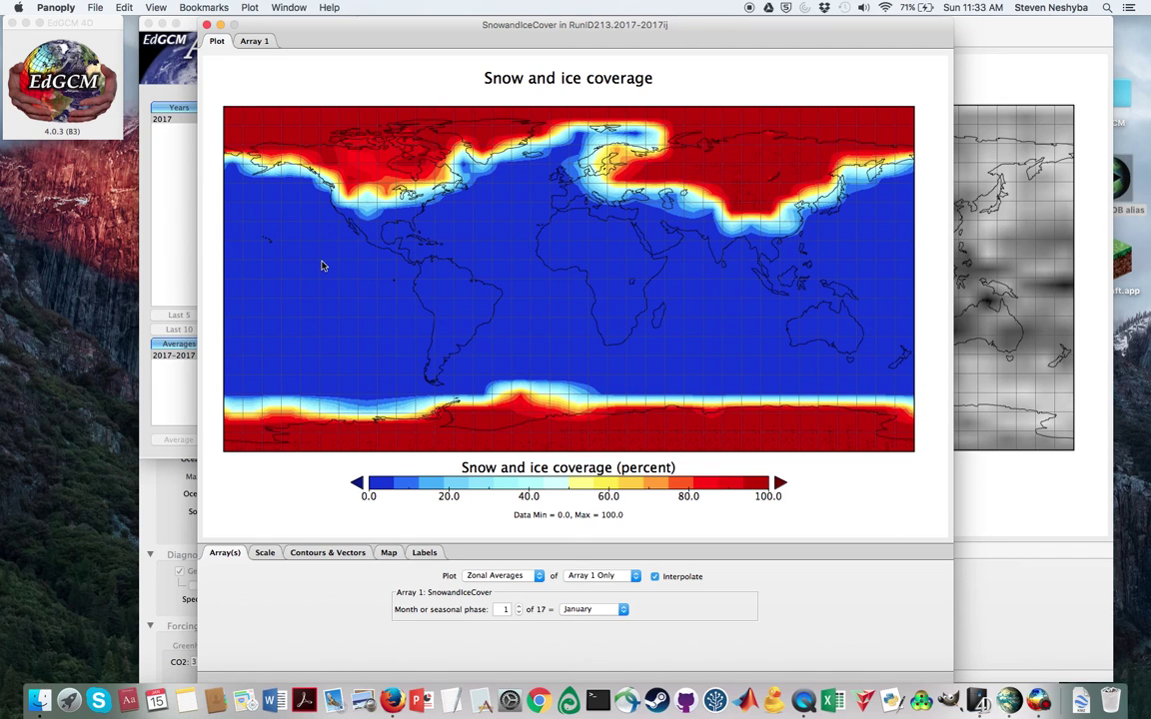
Centre the snow and ice scale on zero (−50 to 50 percent), keeping colours uninverted.
left_click(265, 553)
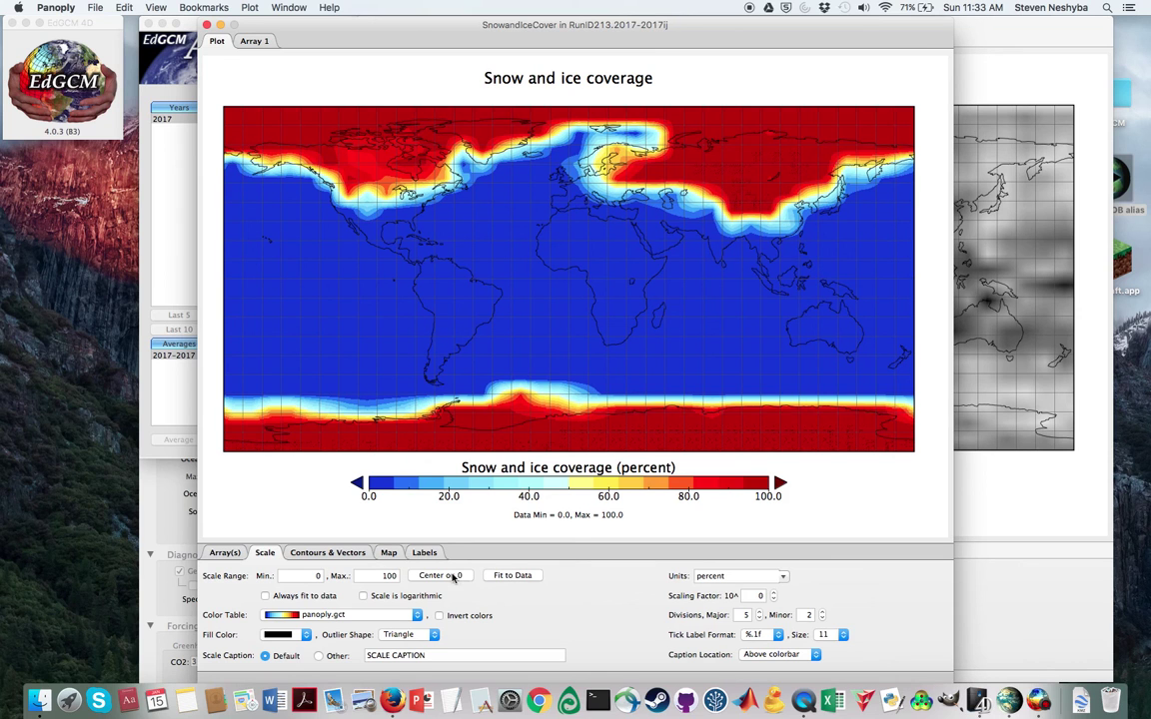
left_click(513, 575)
left_click(448, 577)
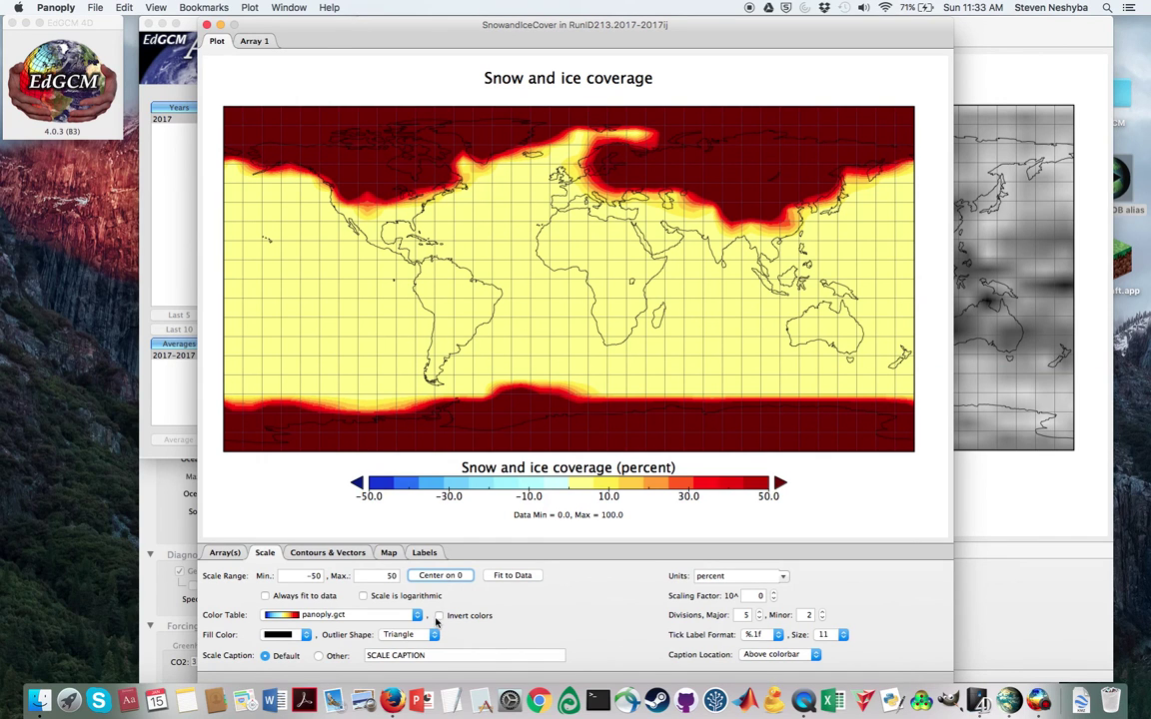
left_click(437, 616)
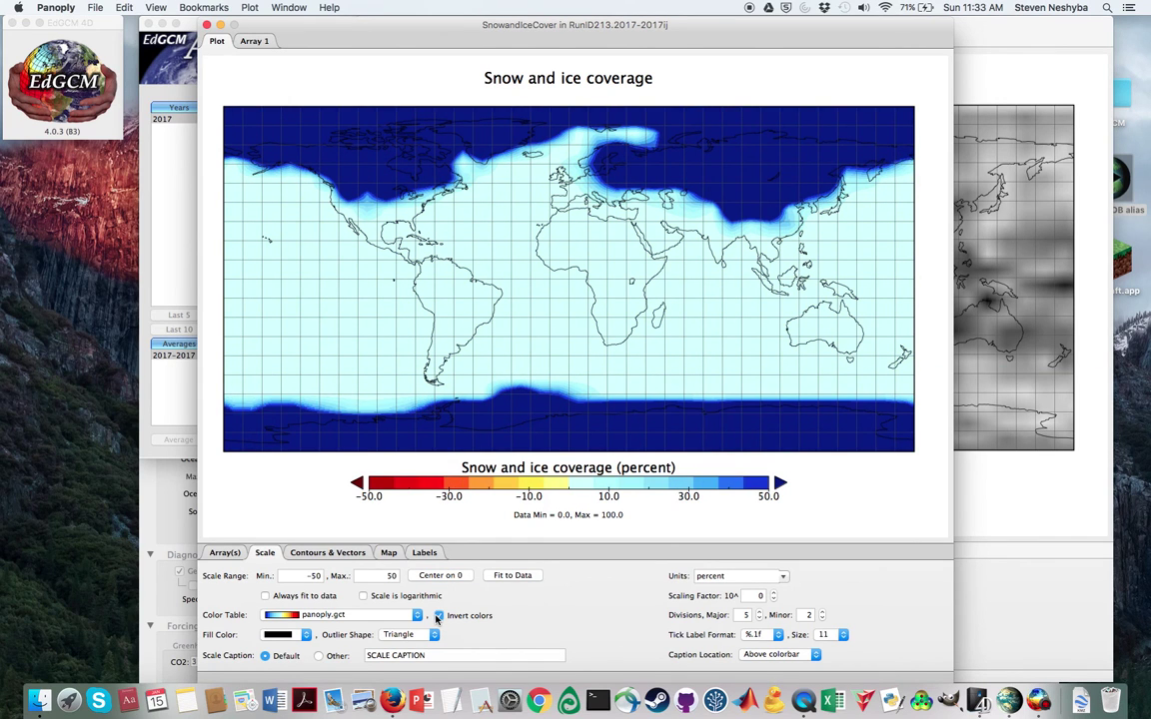
left_click(438, 616)
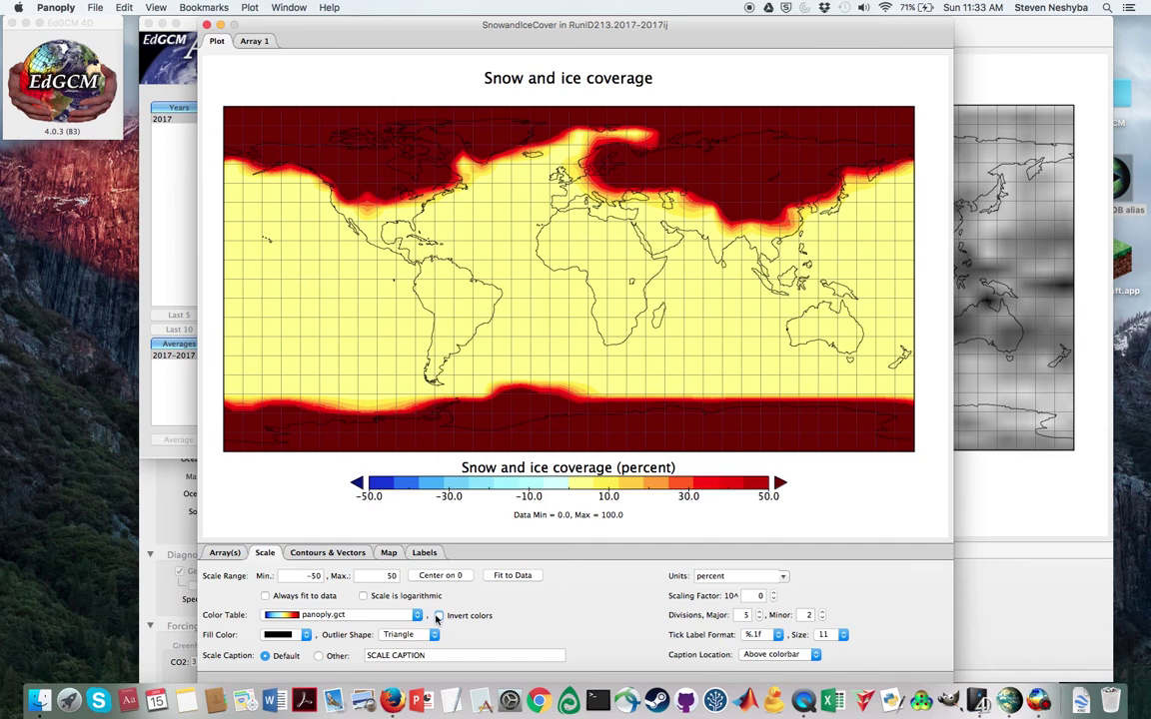